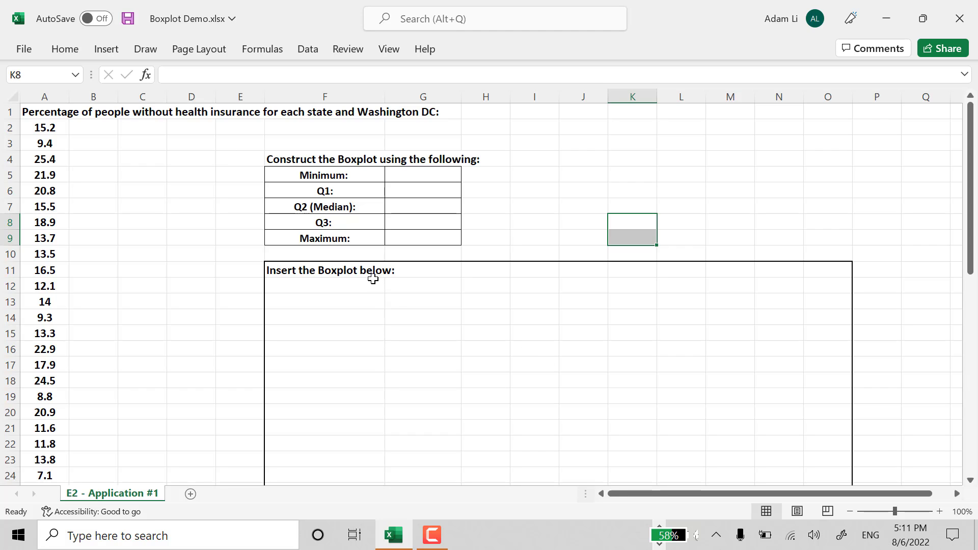
# Enter the heading '5 number summary:' in F3 and make it bold, 14 point
pyautogui.hotkey('alt', 'p')
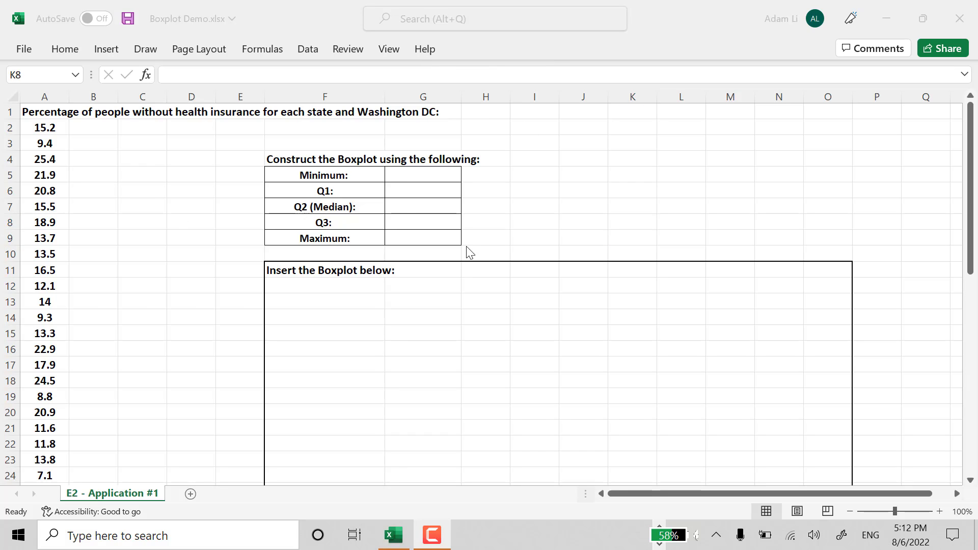
pyautogui.hotkey('alt', 'p')
pyautogui.click(321, 145)
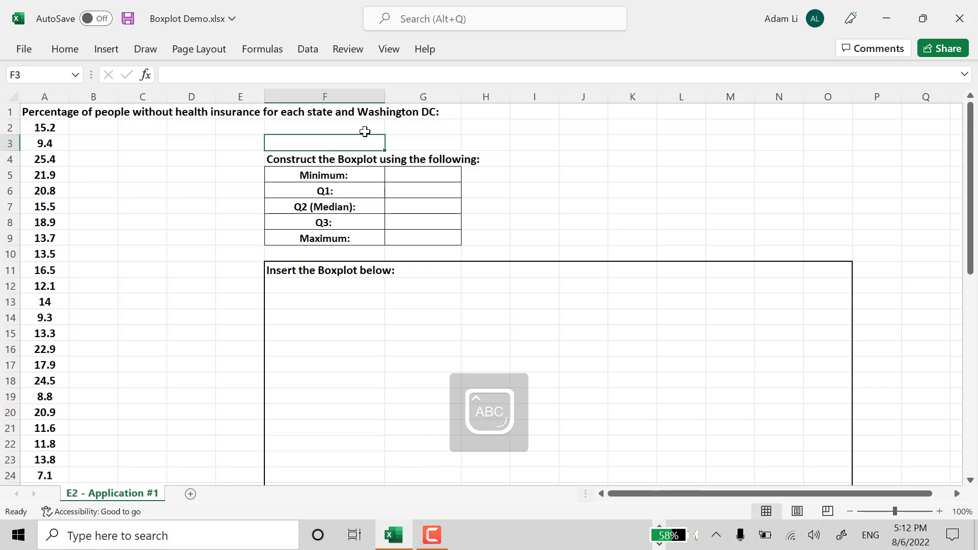
pyautogui.write('5 number')
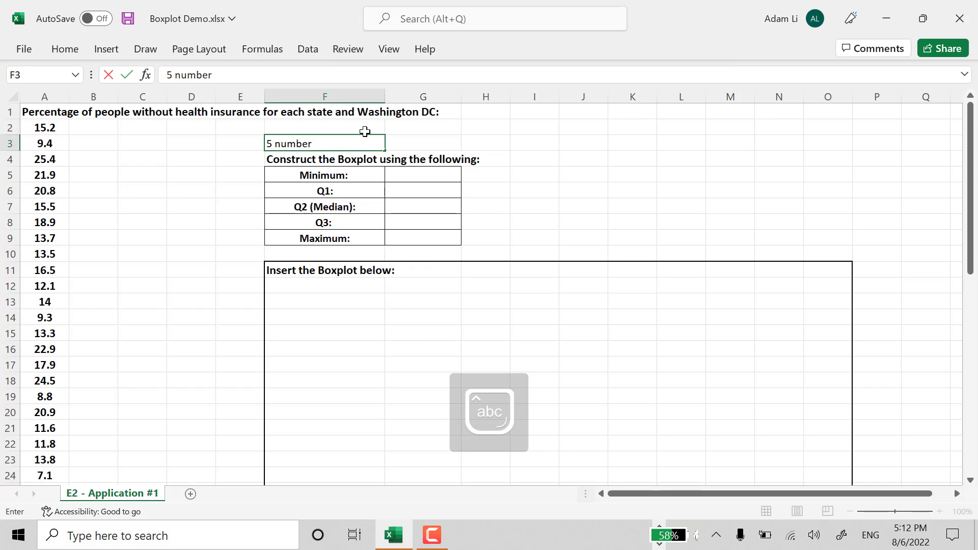
pyautogui.write(' summary')
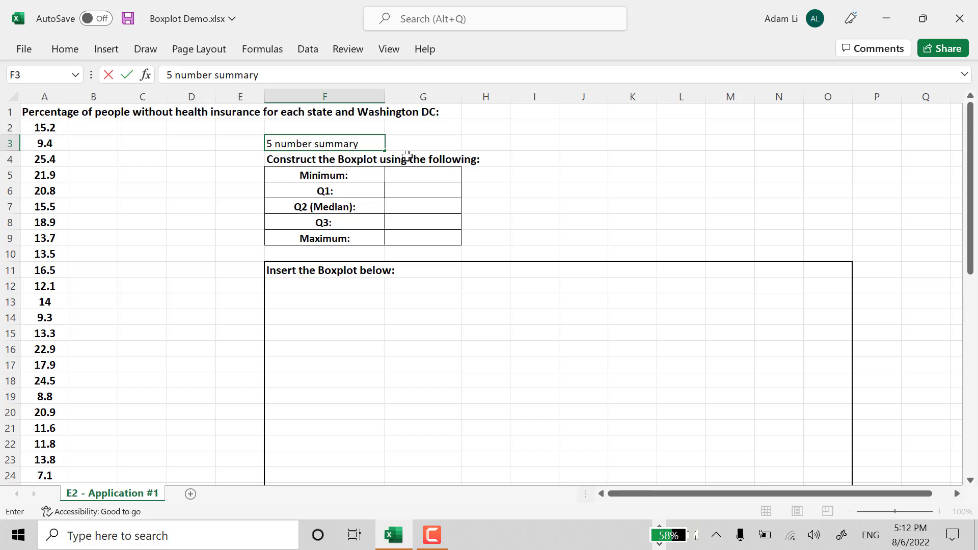
pyautogui.click(365, 144)
pyautogui.doubleClick(365, 144)
pyautogui.click(365, 144)
pyautogui.moveTo(356, 143); pyautogui.dragTo(197, 114)
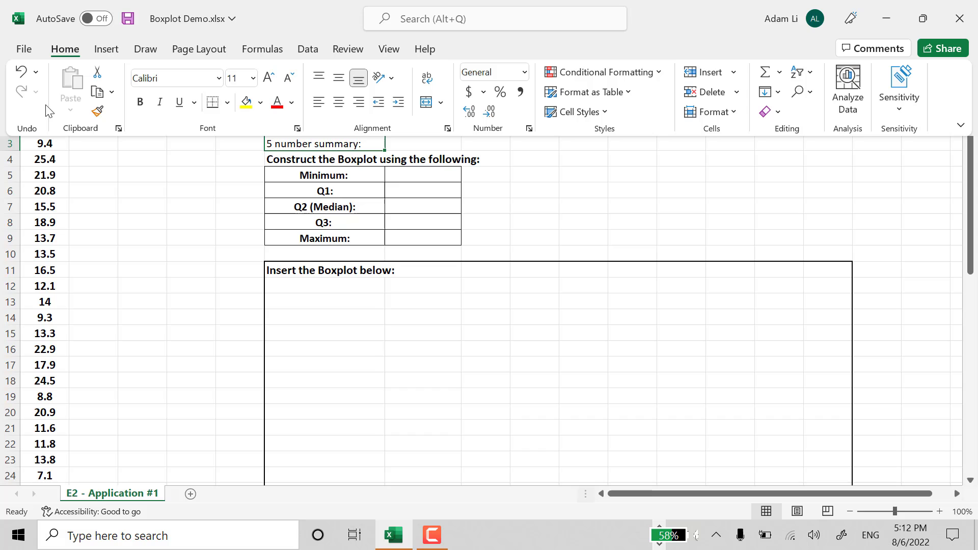
pyautogui.click(140, 105)
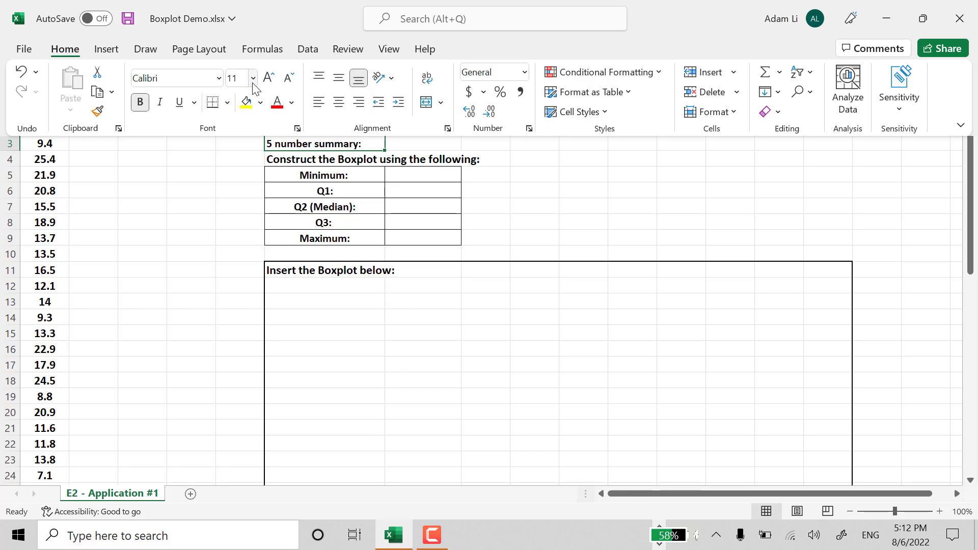
pyautogui.click(254, 78)
pyautogui.click(246, 188)
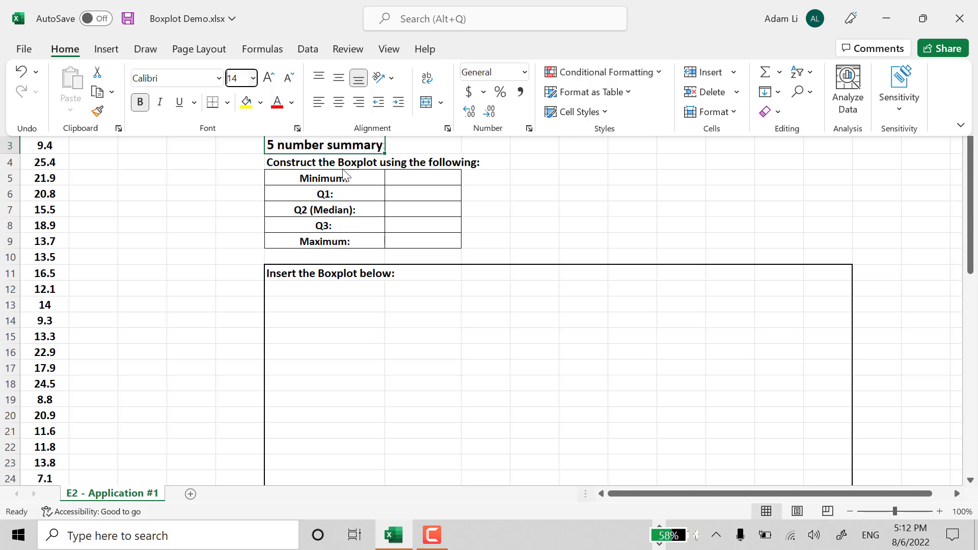
# Set the summary labels Minimum to Maximum in F5:F9 to 14 point
pyautogui.moveTo(359, 174); pyautogui.dragTo(362, 242)
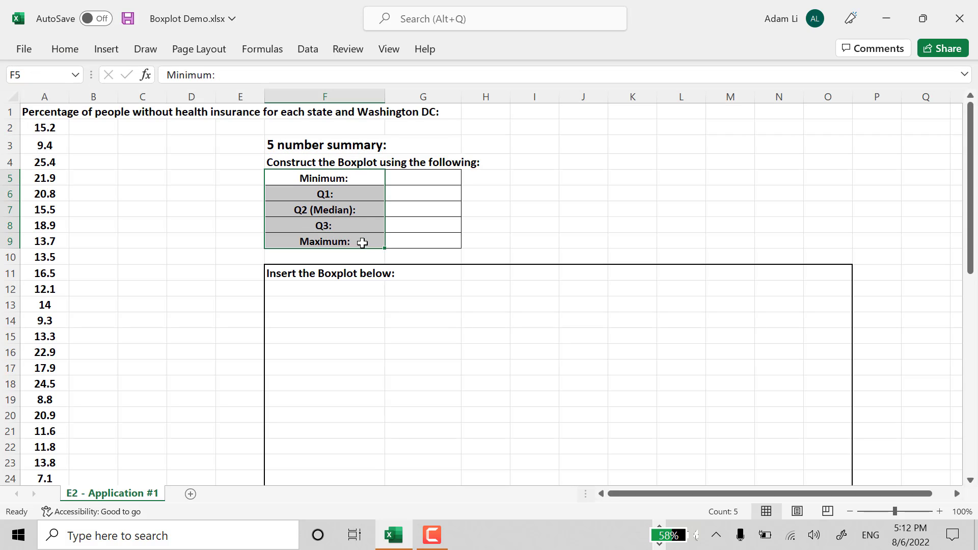
pyautogui.click(62, 53)
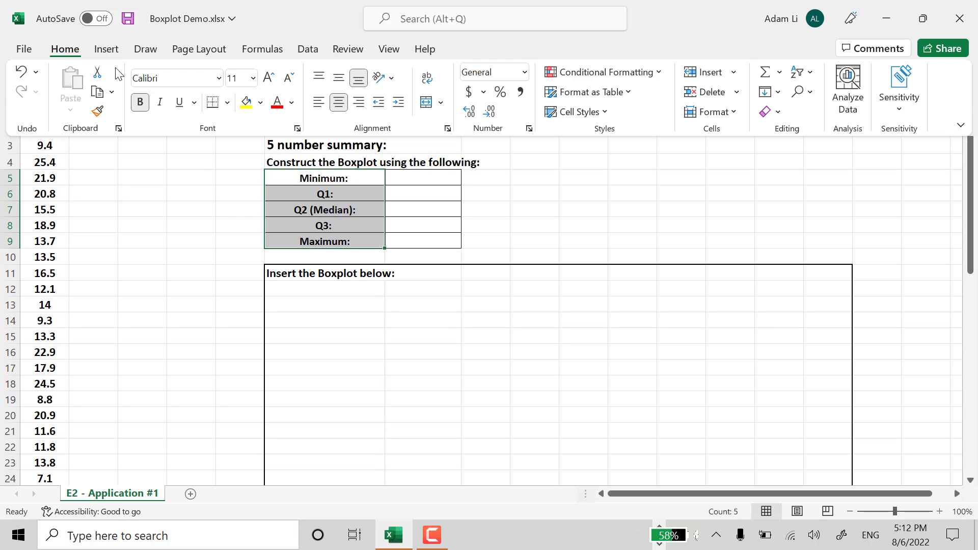
pyautogui.click(252, 78)
pyautogui.click(243, 192)
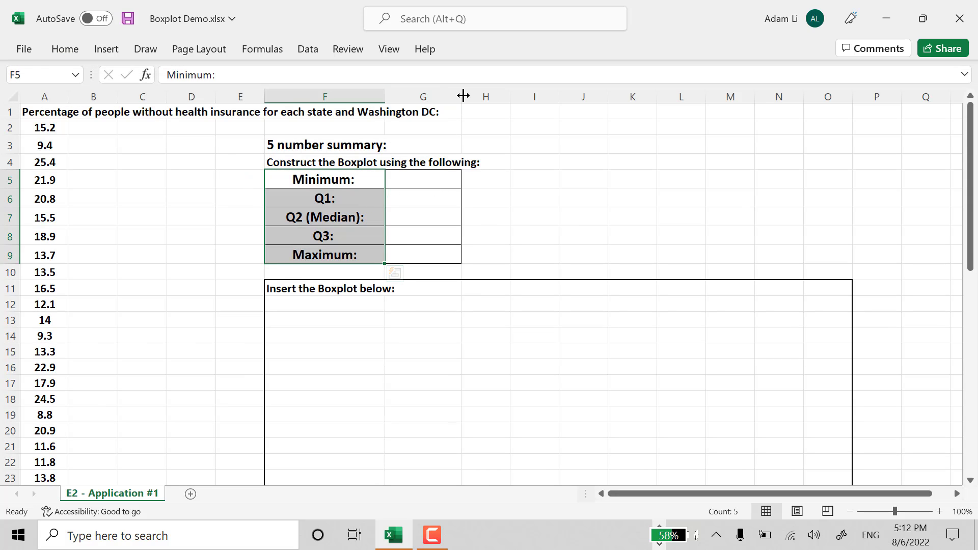
# Widen column G and set the value cells G5:G9 to 16 point
pyautogui.moveTo(462, 95); pyautogui.dragTo(503, 98)
pyautogui.moveTo(447, 175); pyautogui.dragTo(447, 253)
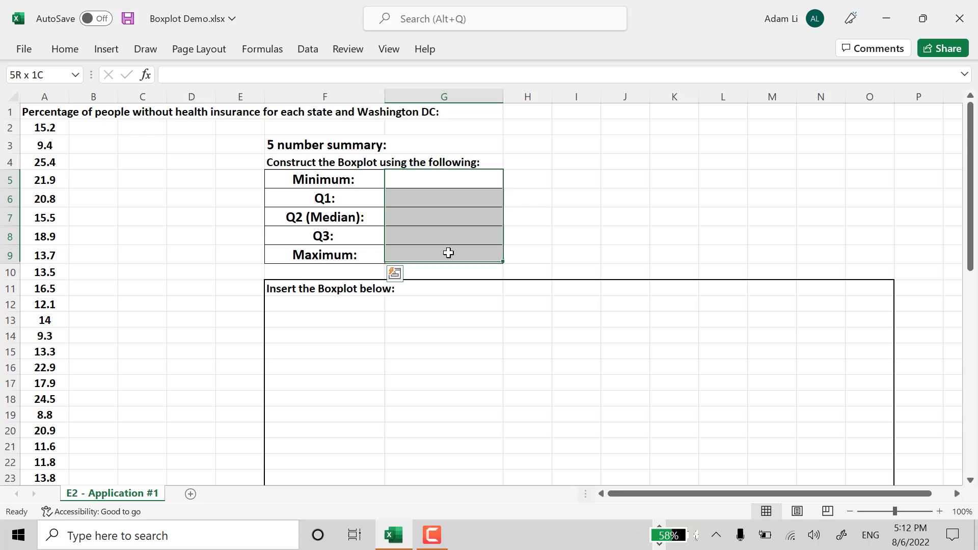
pyautogui.click(52, 51)
pyautogui.click(253, 78)
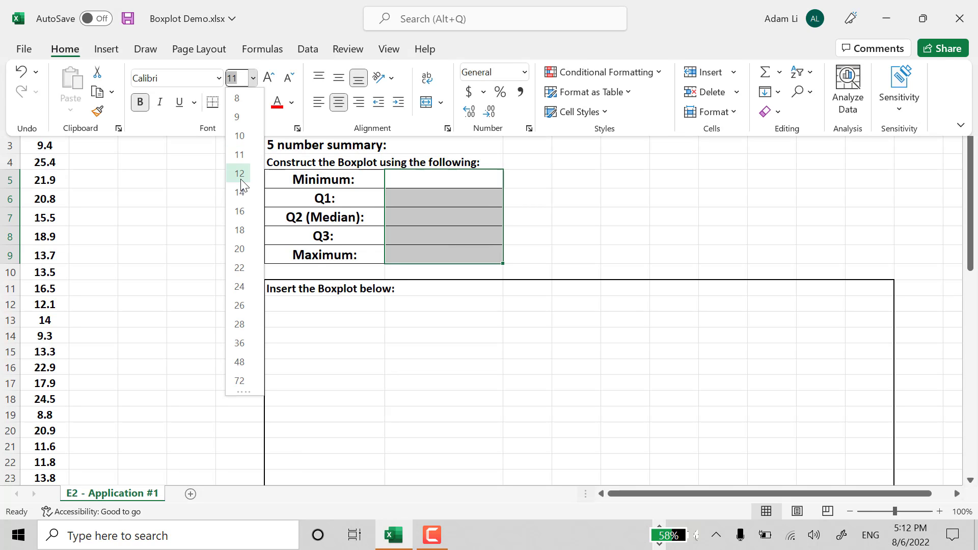
pyautogui.click(239, 211)
pyautogui.click(465, 181)
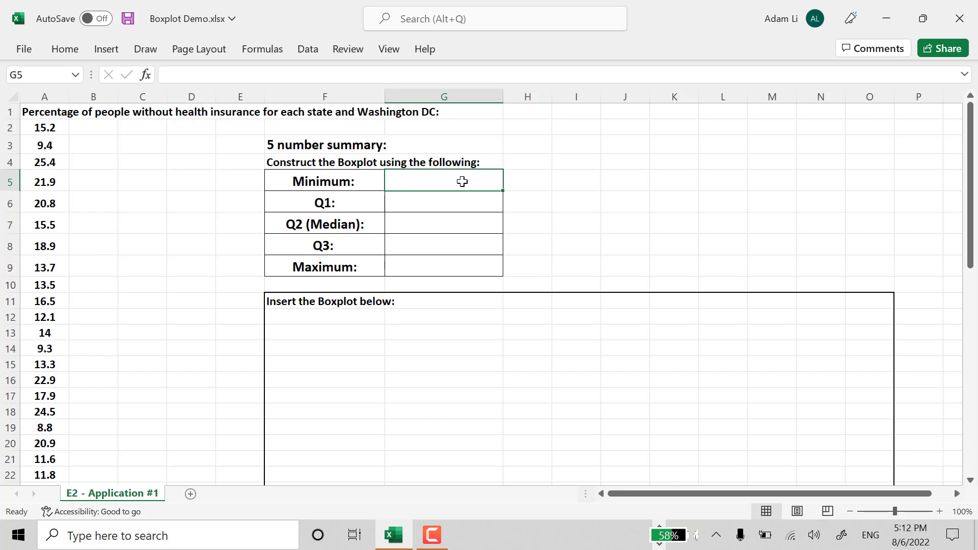
# Enter =MIN(A2:A52) in G5 so the Minimum shows 6.6
pyautogui.write('=m')
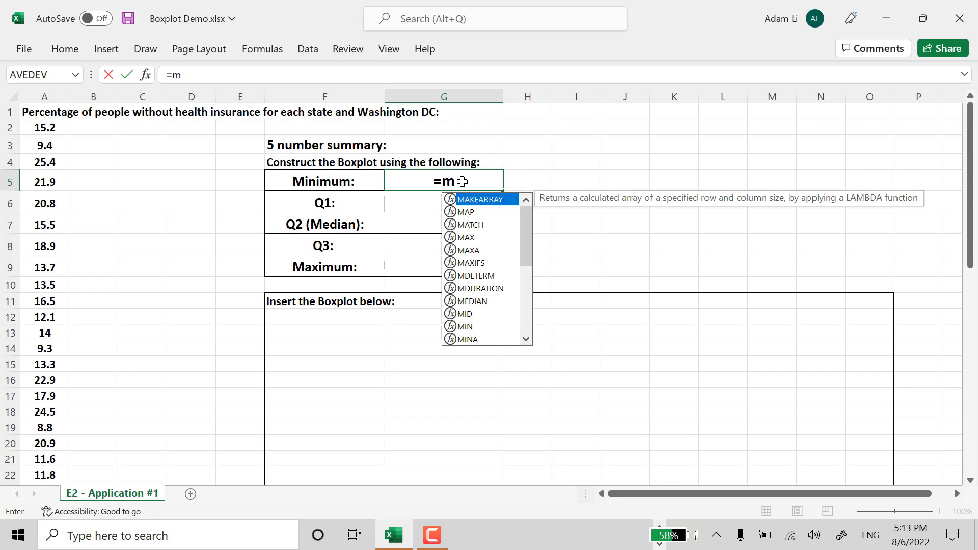
pyautogui.write('in(')
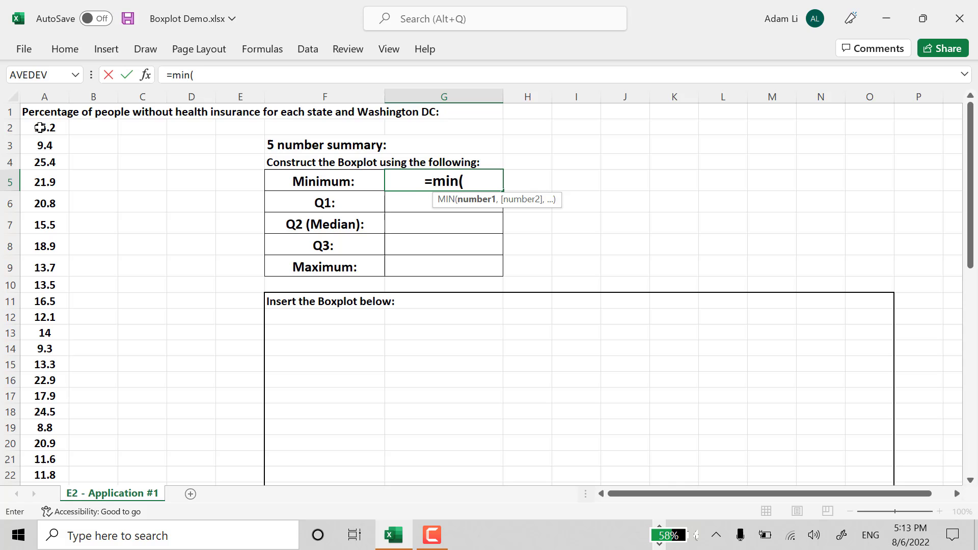
pyautogui.moveTo(40, 127); pyautogui.dragTo(47, 460)
pyautogui.scroll(7, 544, 265)
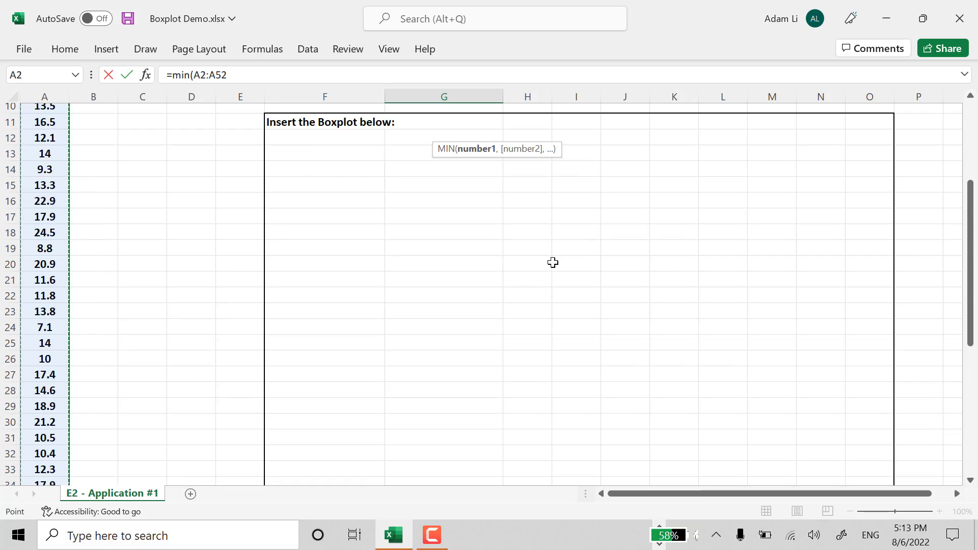
pyautogui.scroll(3, 552, 262)
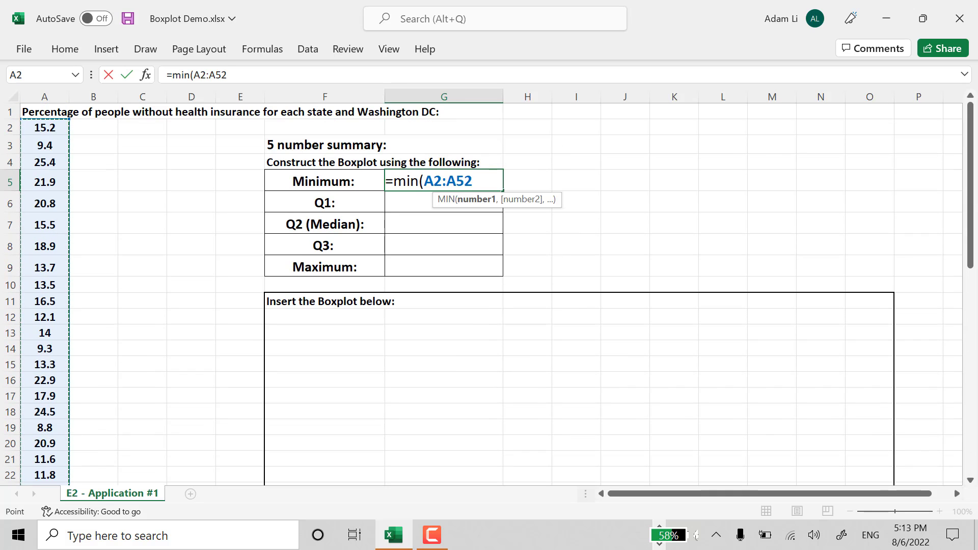
pyautogui.write(')')
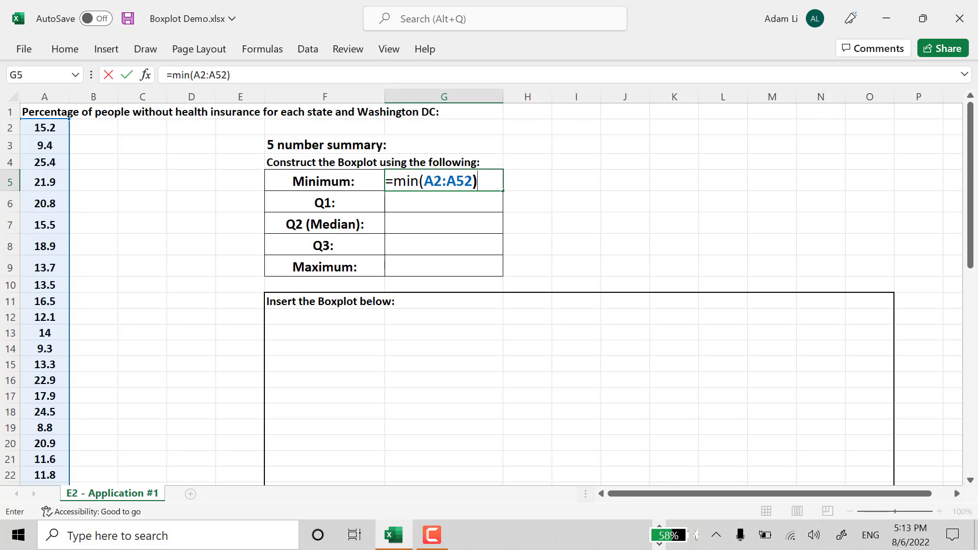
pyautogui.press('Return')
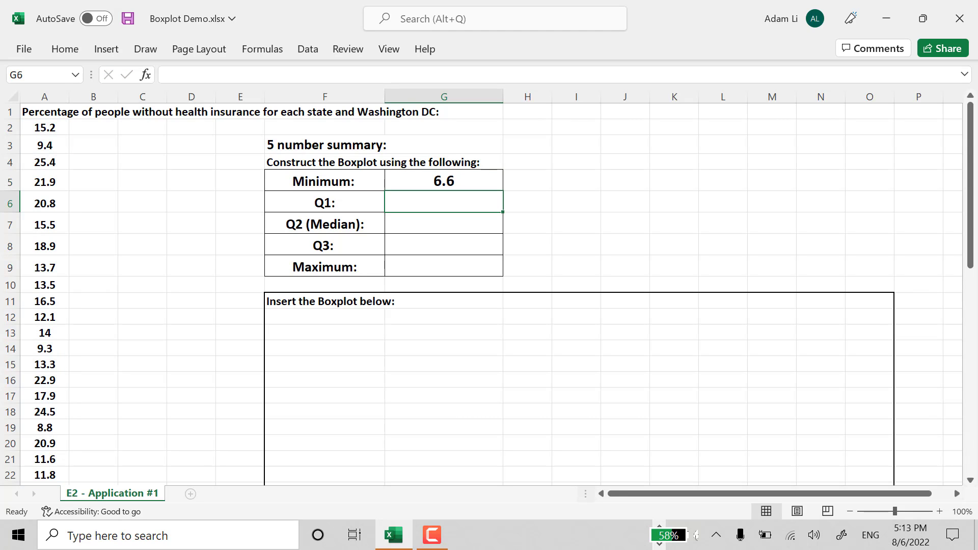
# Type the Q1 formula =QUARTILE(A2:A52, 1) into G6
pyautogui.doubleClick(461, 204)
pyautogui.write('=')
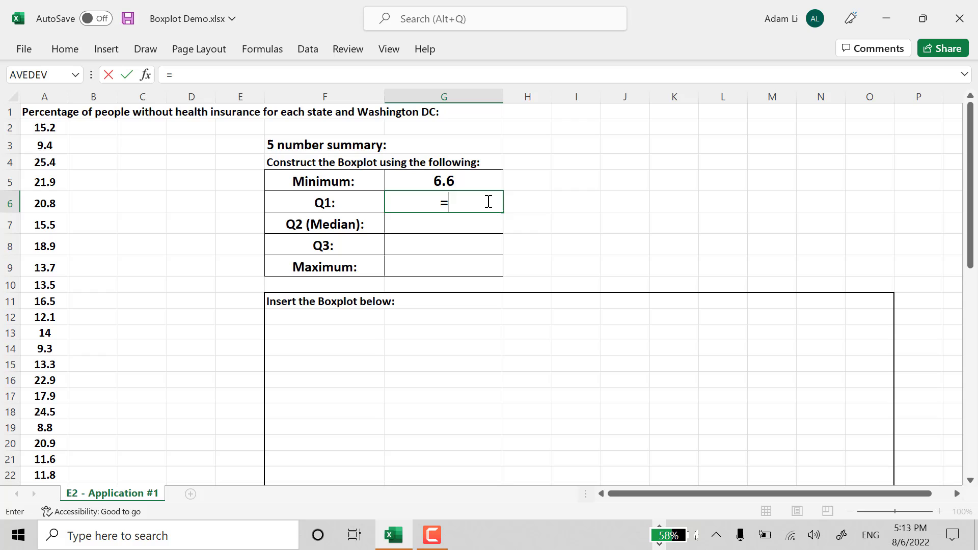
pyautogui.write('quartile')
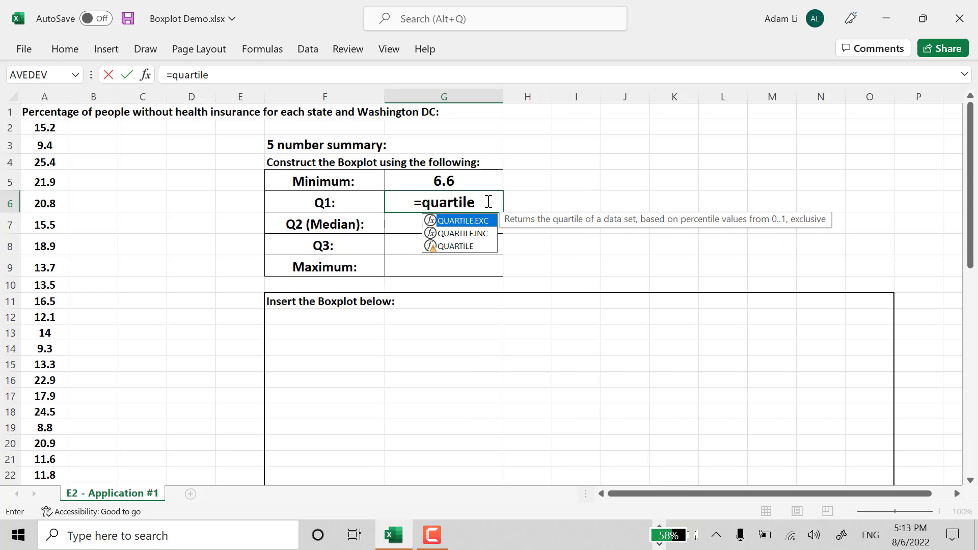
pyautogui.doubleClick(456, 246)
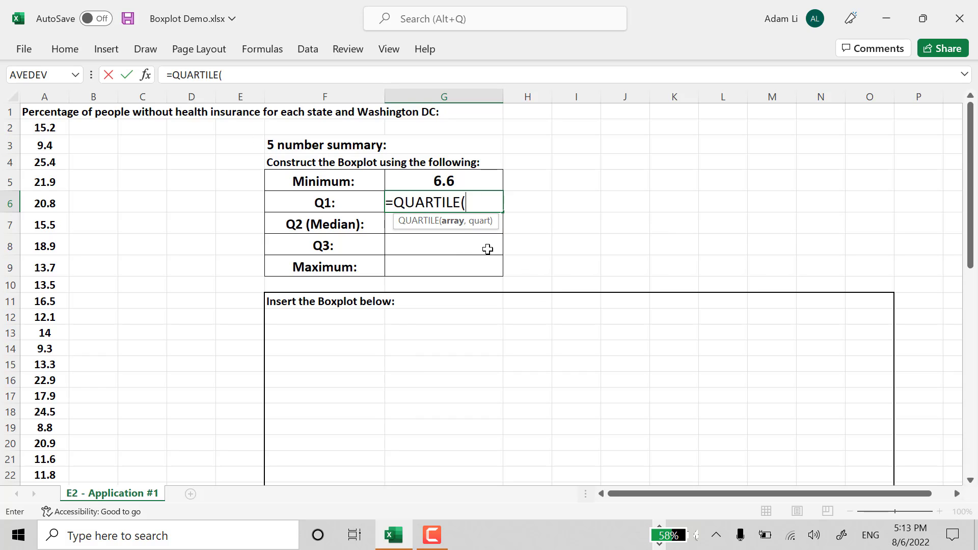
pyautogui.moveTo(37, 128); pyautogui.dragTo(39, 465)
pyautogui.scroll(10, 439, 262)
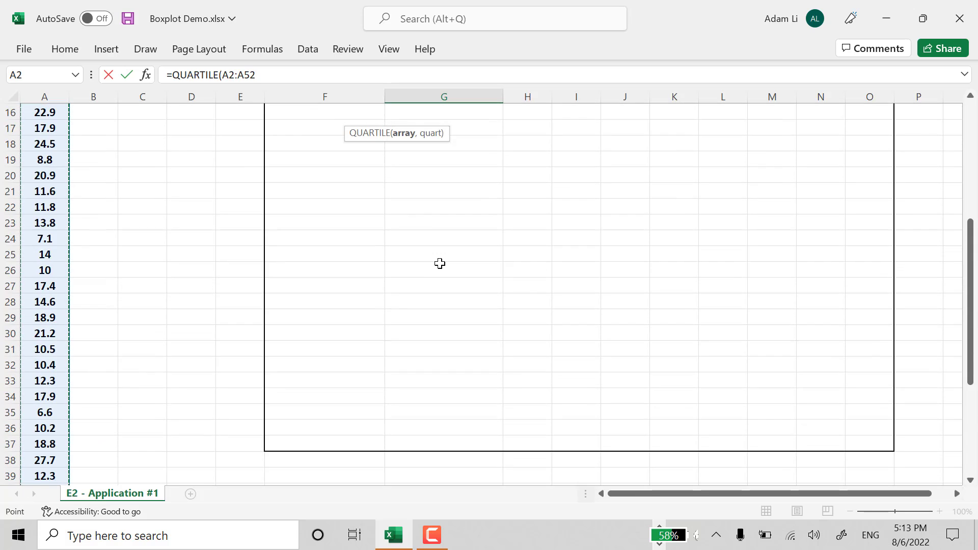
pyautogui.write(',')
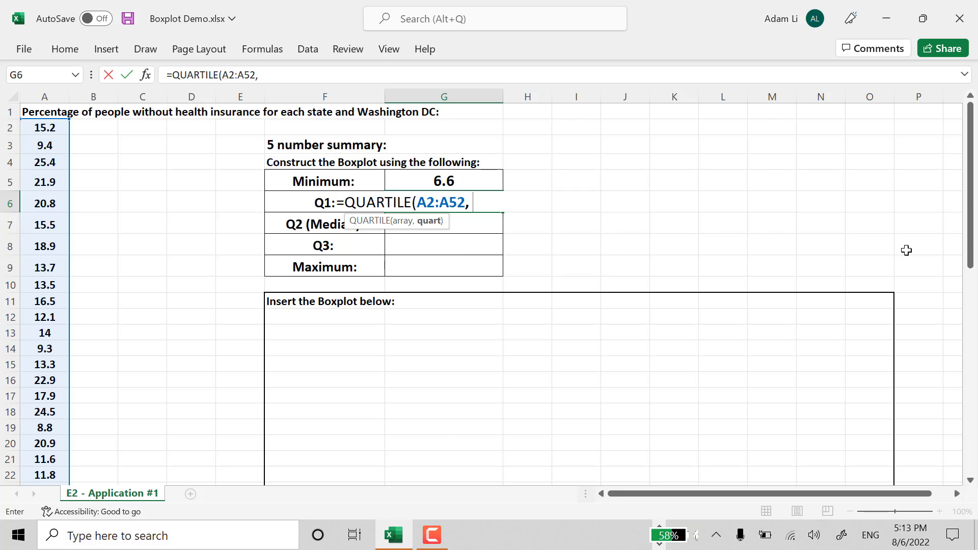
pyautogui.write(' 1)')
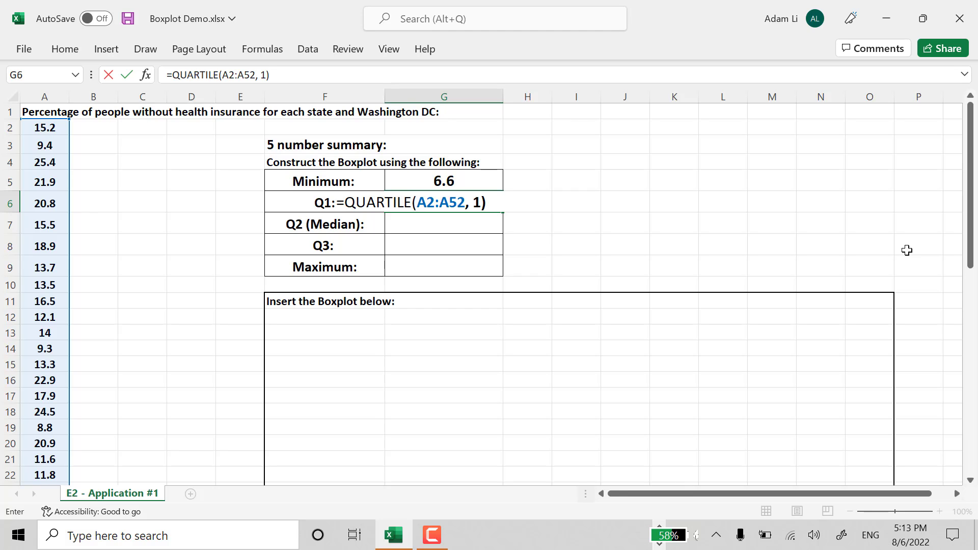
# Confirm Q1, then enter =QUARTILE(A2:A52, 2) in G7 for a median of 13.7
pyautogui.press('Return')
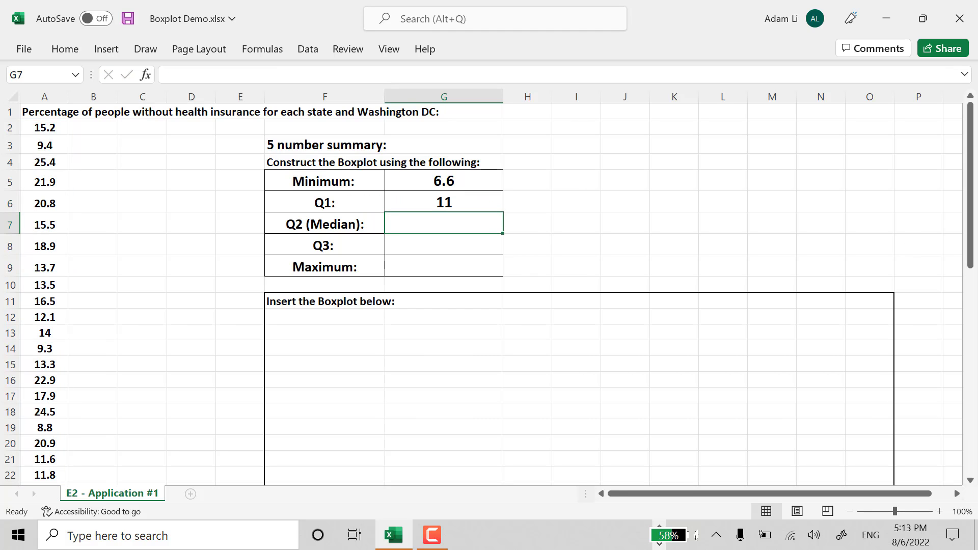
pyautogui.doubleClick(482, 223)
pyautogui.write('=')
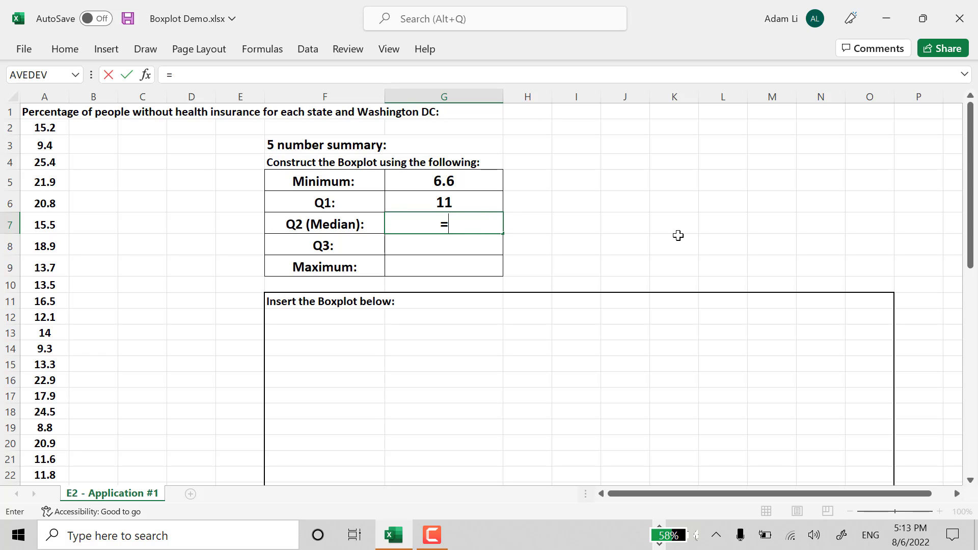
pyautogui.write('quart')
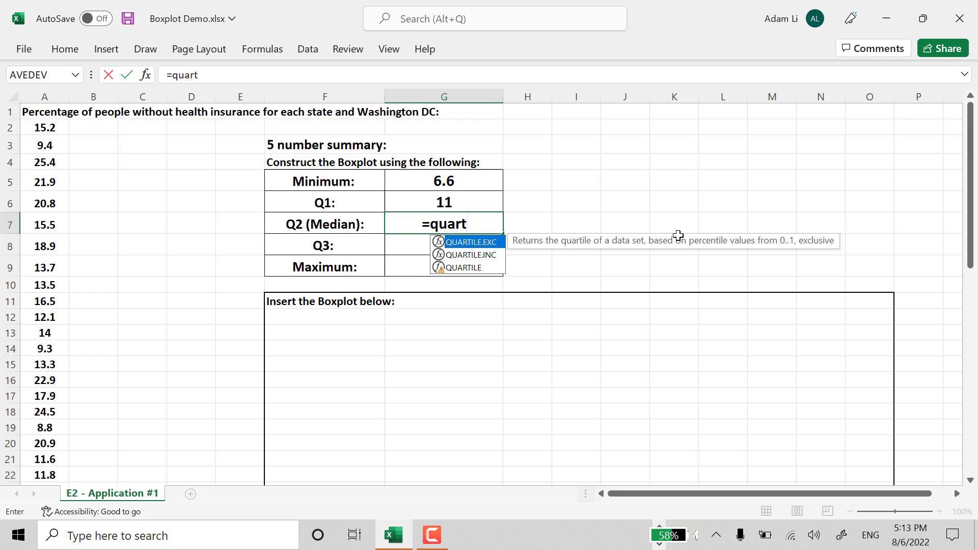
pyautogui.write('ile(')
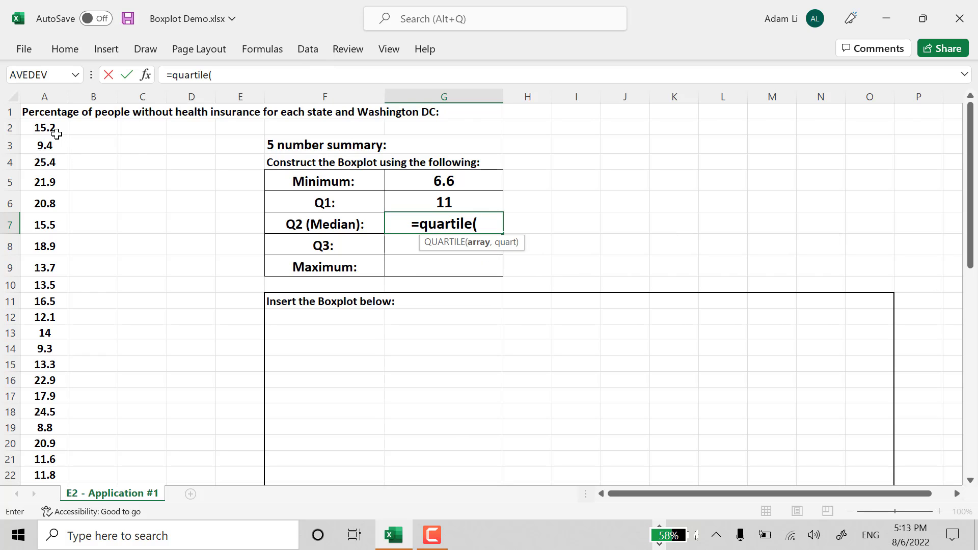
pyautogui.moveTo(54, 129); pyautogui.dragTo(26, 461)
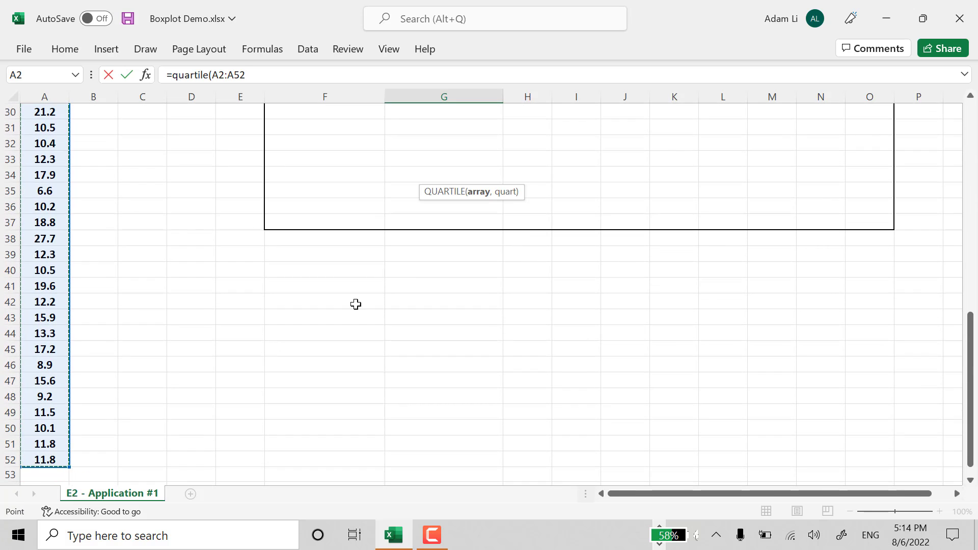
pyautogui.scroll(9, 590, 268)
pyautogui.write(',')
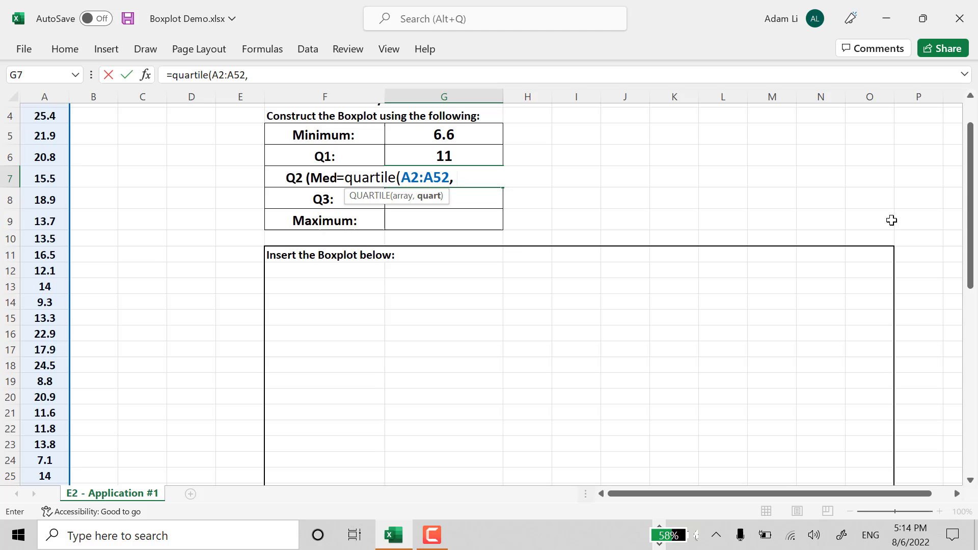
pyautogui.write(' 2)')
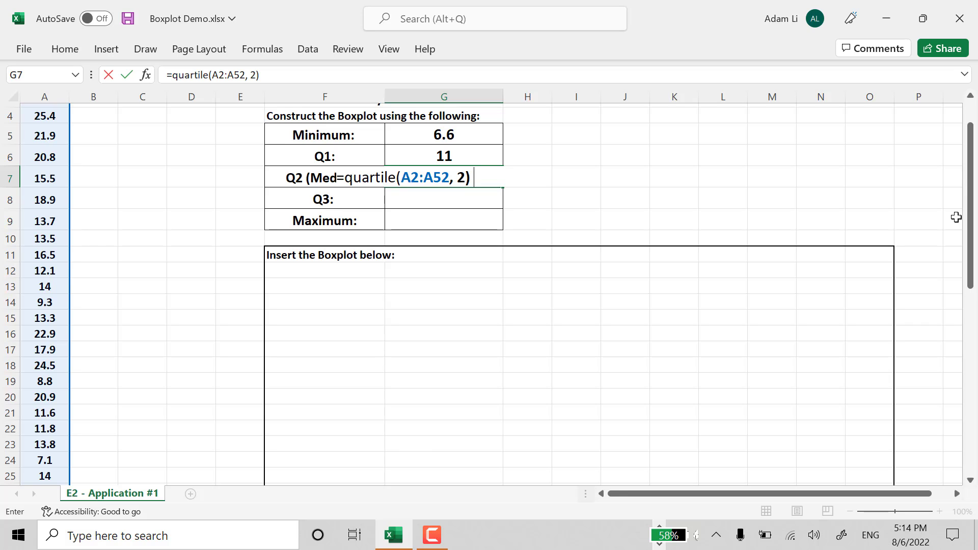
pyautogui.press('Return')
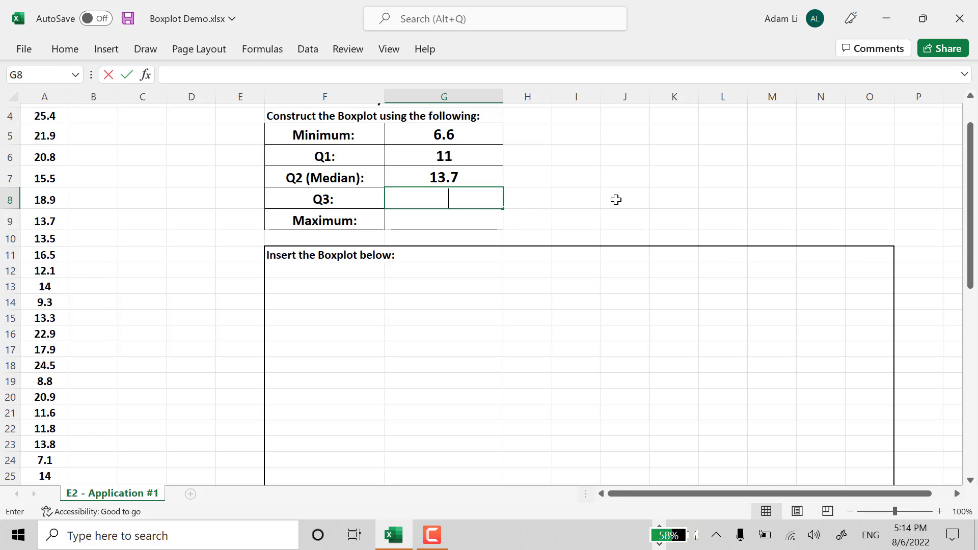
# Enter =QUARTILE(A2:A52, 3) in G8 for a third quartile of 17.9
pyautogui.write('=quartile')
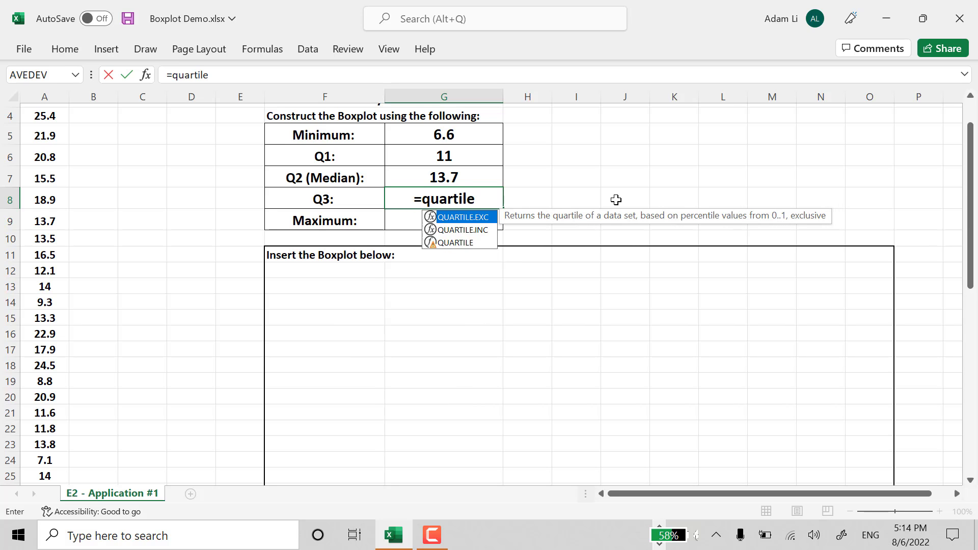
pyautogui.write('(')
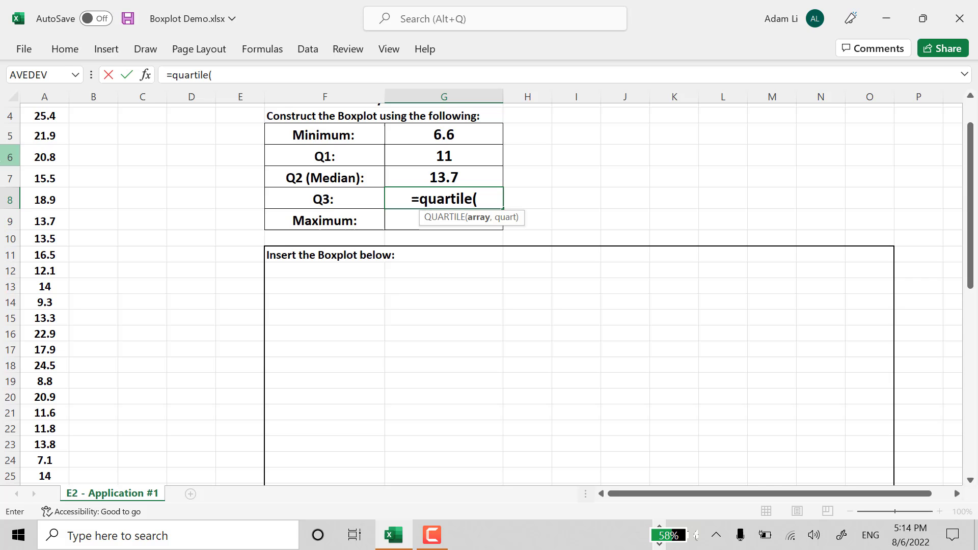
pyautogui.scroll(1, 80, 153)
pyautogui.click(45, 131)
pyautogui.moveTo(45, 131); pyautogui.dragTo(51, 475)
pyautogui.scroll(6, 641, 178)
pyautogui.scroll(3, 631, 181)
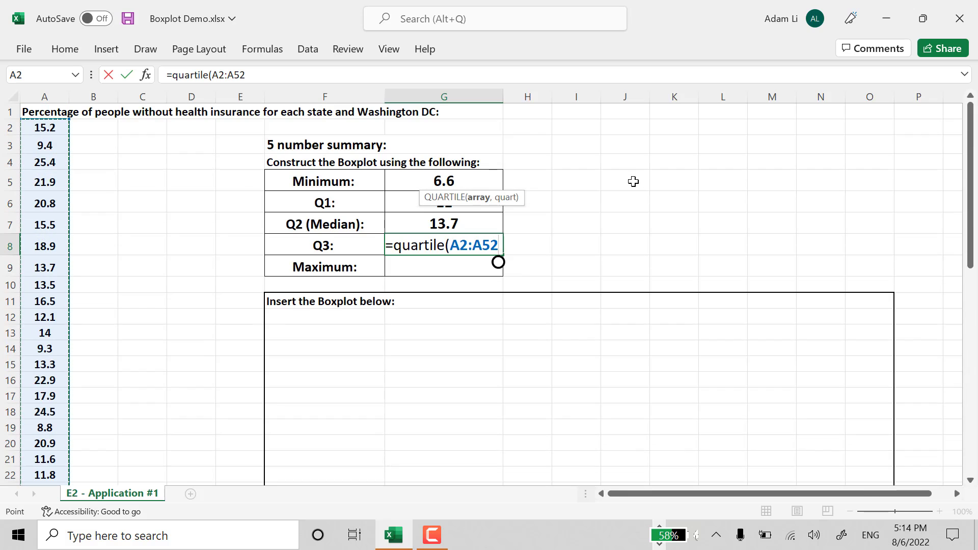
pyautogui.write(')')
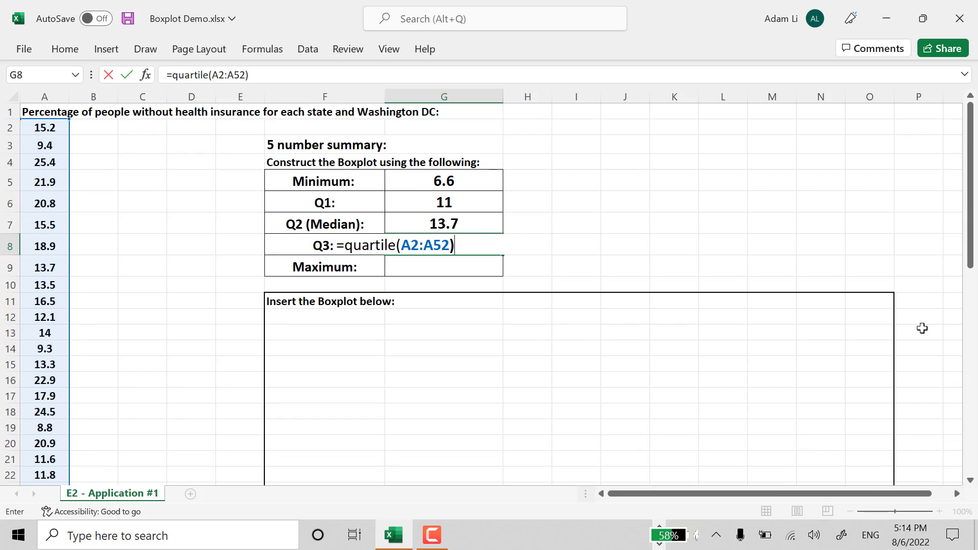
pyautogui.press('BackSpace')
pyautogui.write(',')
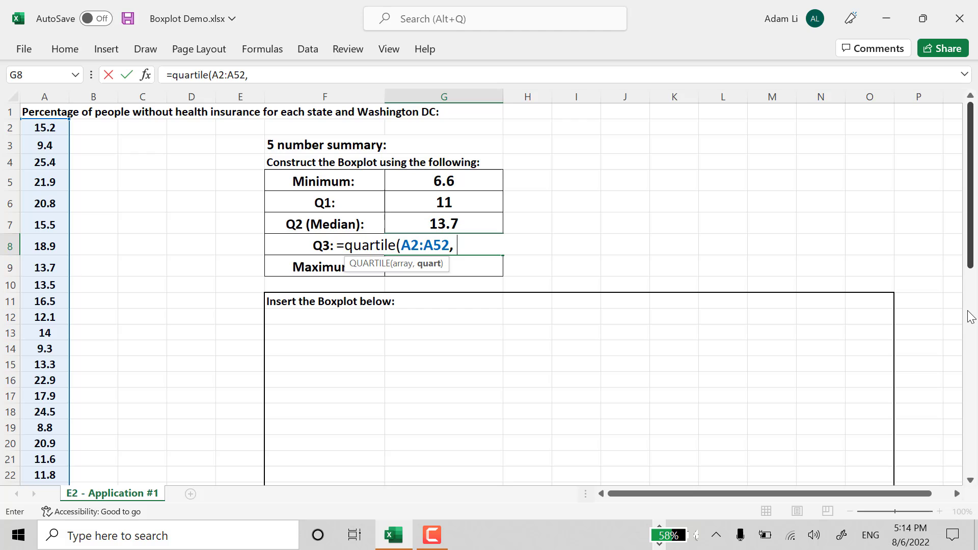
pyautogui.write(' 3)')
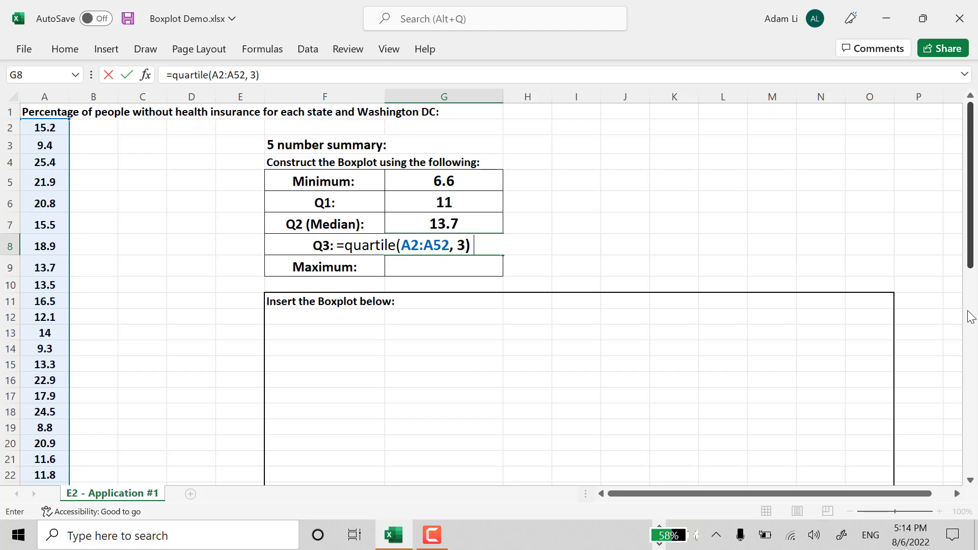
pyautogui.press('Return')
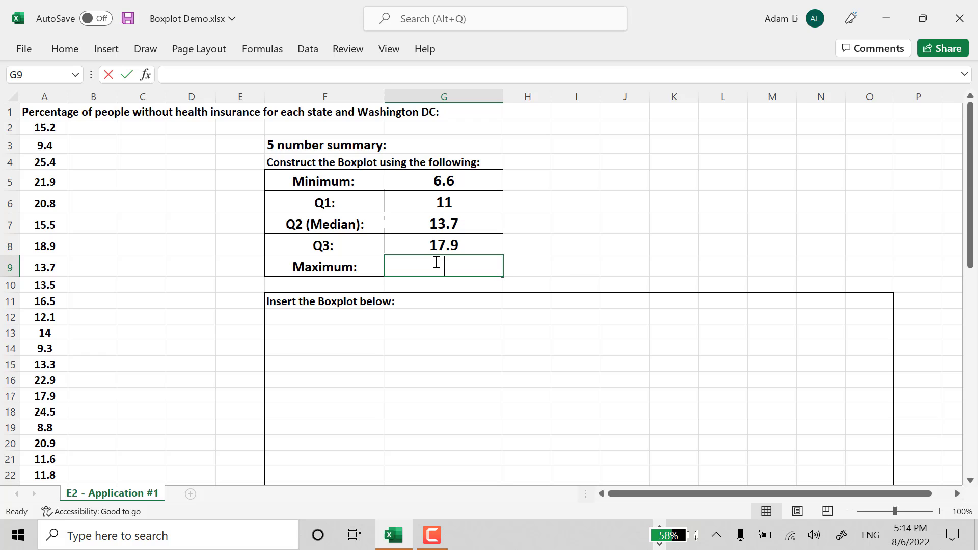
# Enter =MAX(A2:A52) in G9 so the Maximum shows 27.7
pyautogui.write('=')
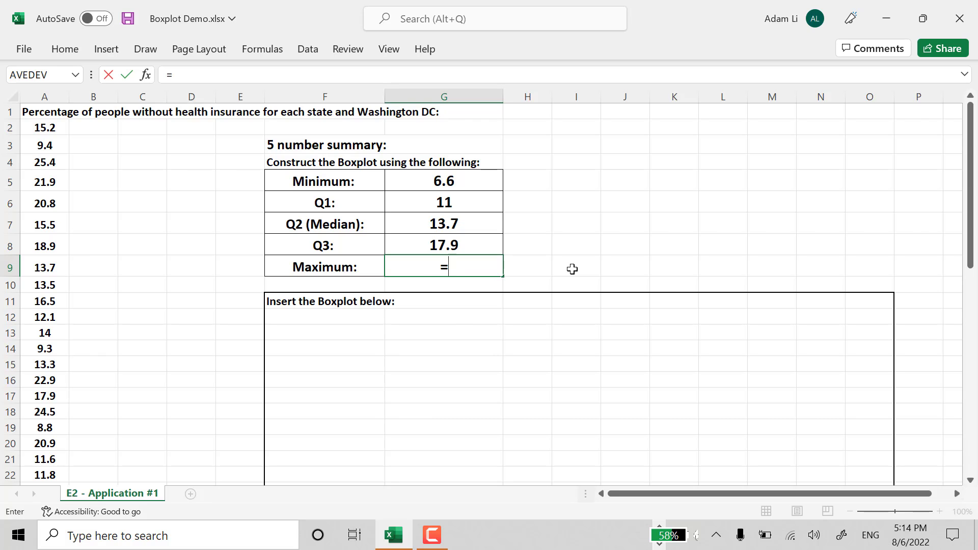
pyautogui.write('max(')
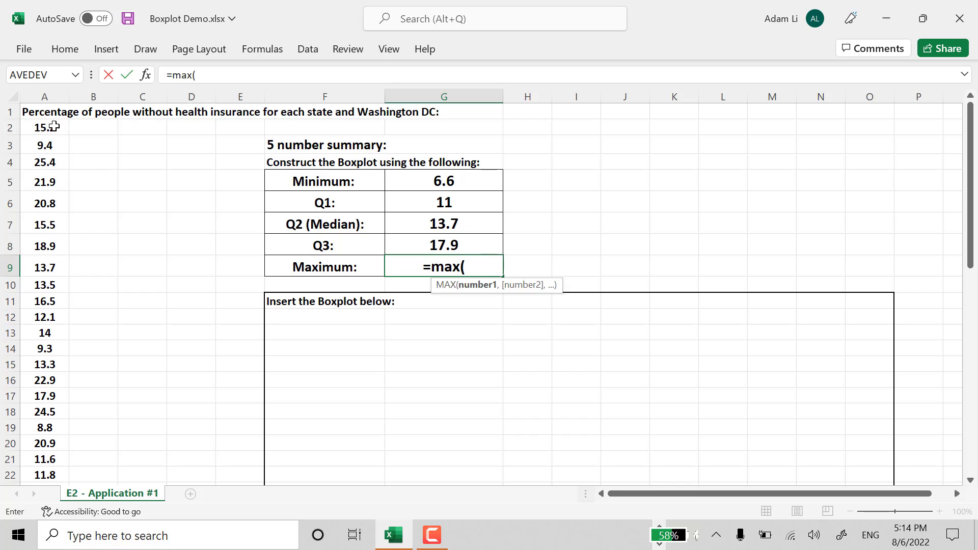
pyautogui.moveTo(54, 126); pyautogui.dragTo(58, 433)
pyautogui.scroll(10, 474, 284)
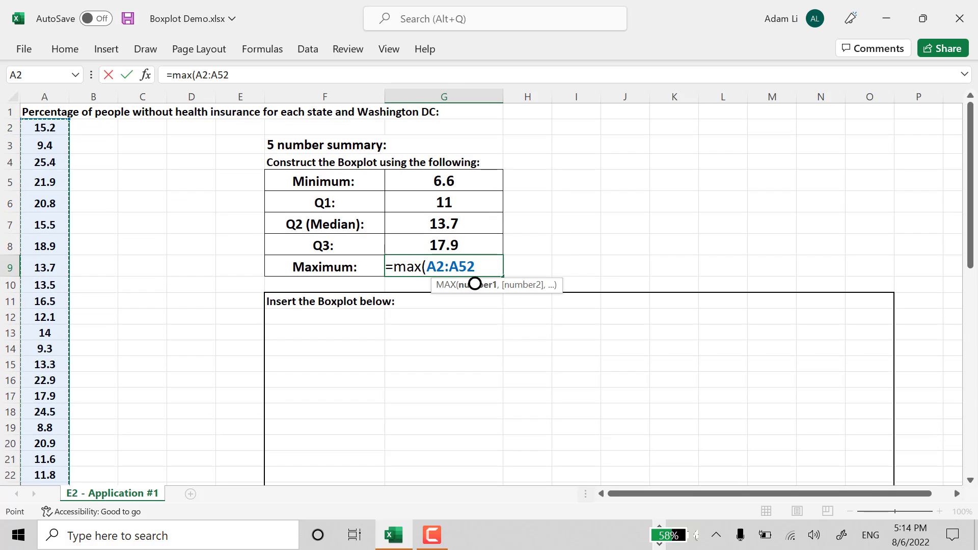
pyautogui.write(')')
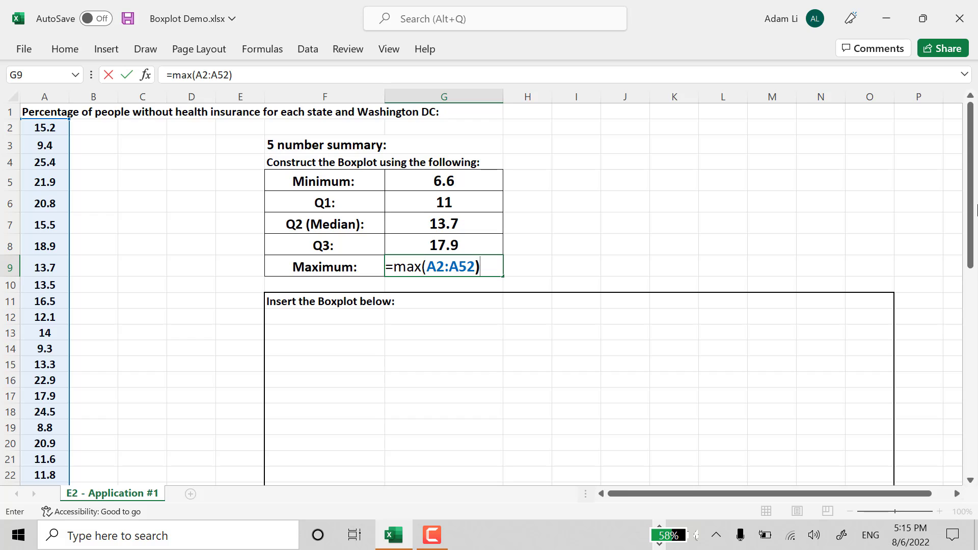
pyautogui.press('Return')
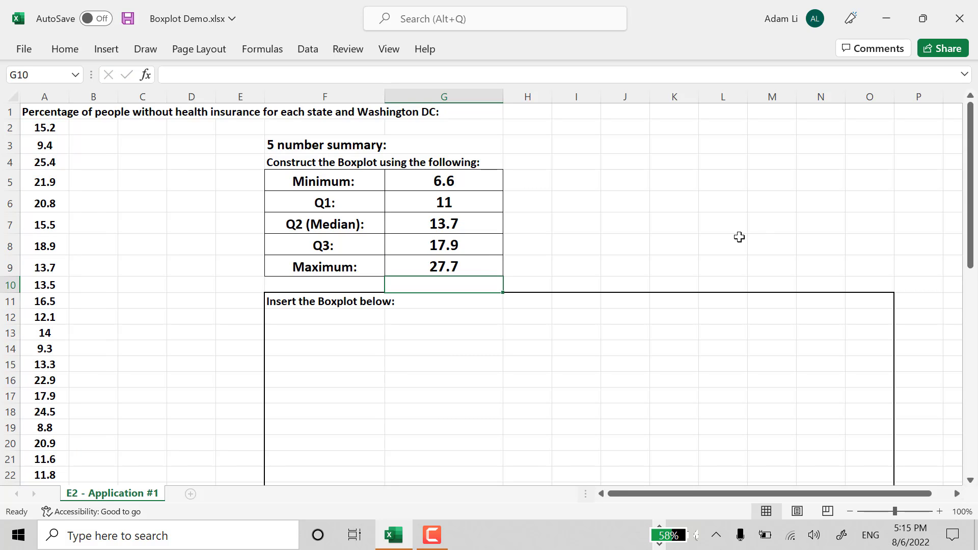
# Sort the column A data A2:A52 from smallest to largest
pyautogui.moveTo(29, 127); pyautogui.dragTo(41, 151)
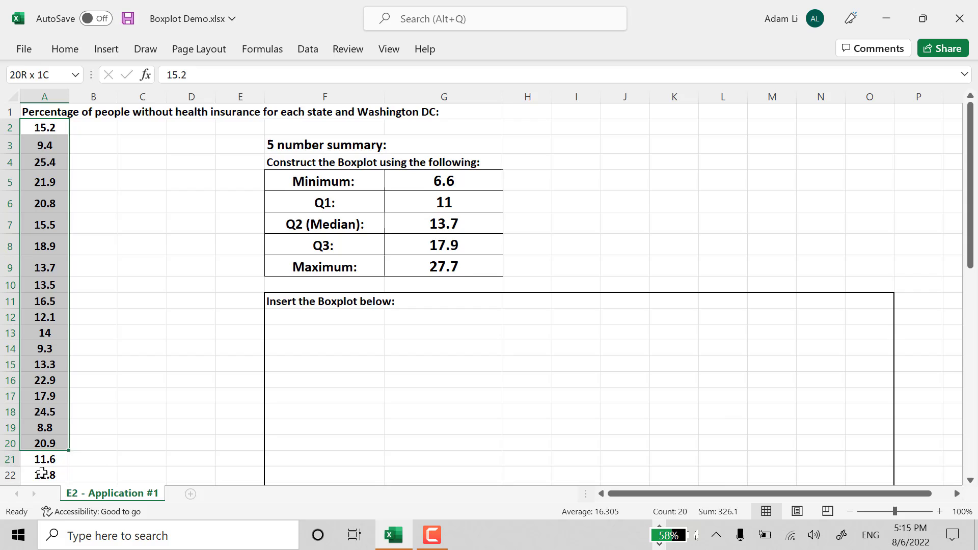
pyautogui.moveTo(41, 473)
pyautogui.mouseDown()
pyautogui.moveTo(29, 547)
pyautogui.moveTo(46, 465)
pyautogui.mouseUp()
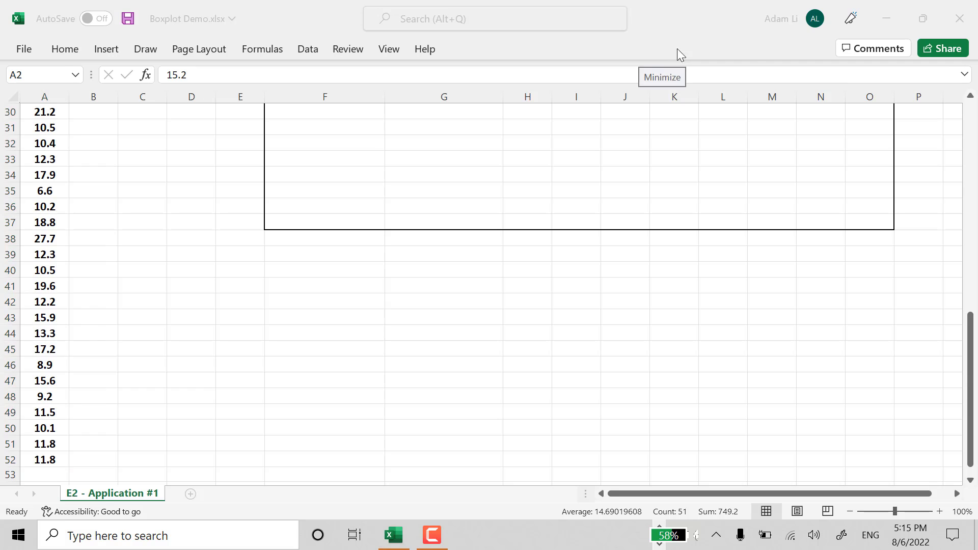
pyautogui.scroll(5, 970, 225)
pyautogui.click(970, 242)
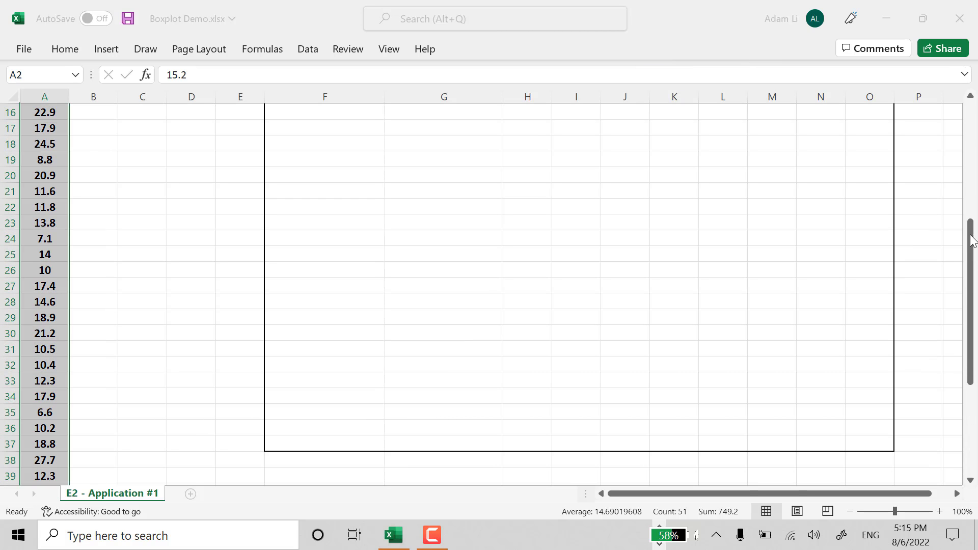
pyautogui.scroll(5, 937, 138)
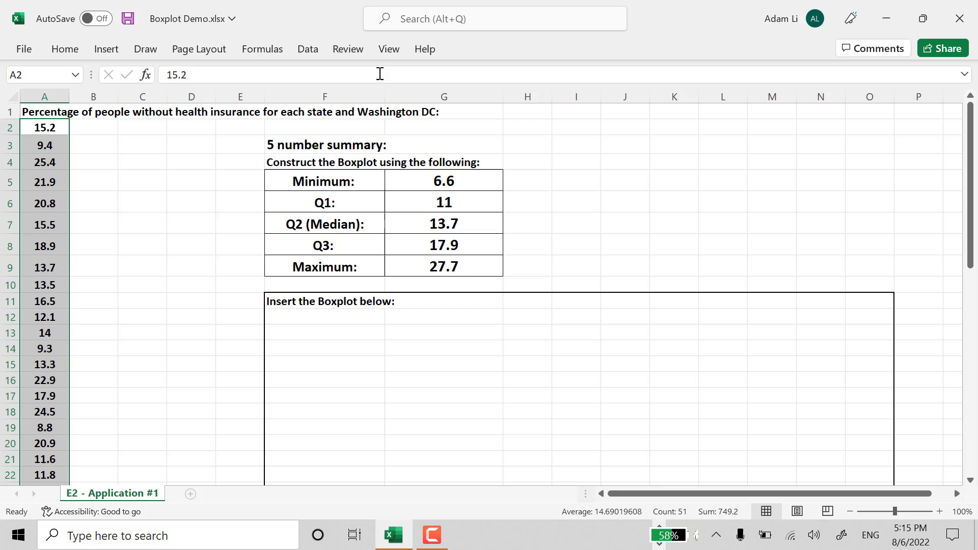
pyautogui.click(64, 49)
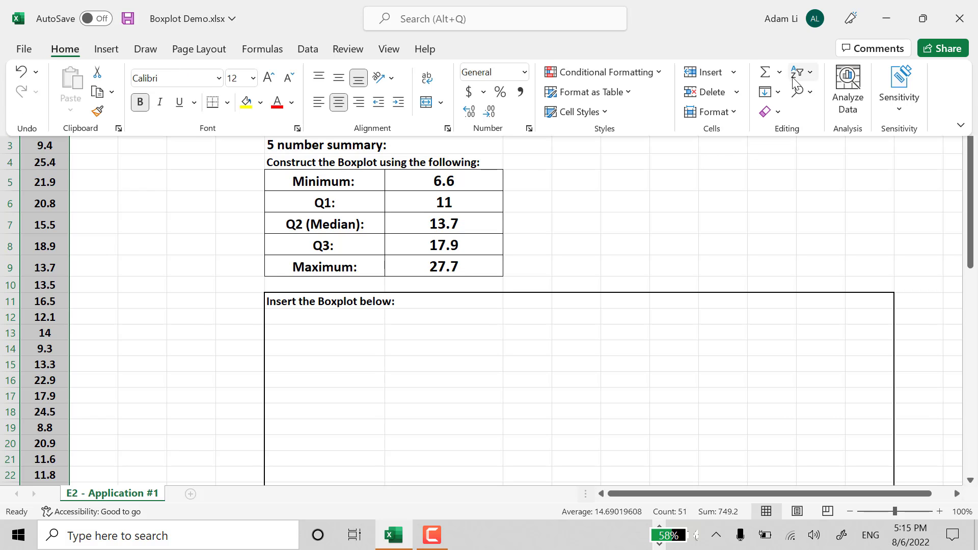
pyautogui.click(797, 75)
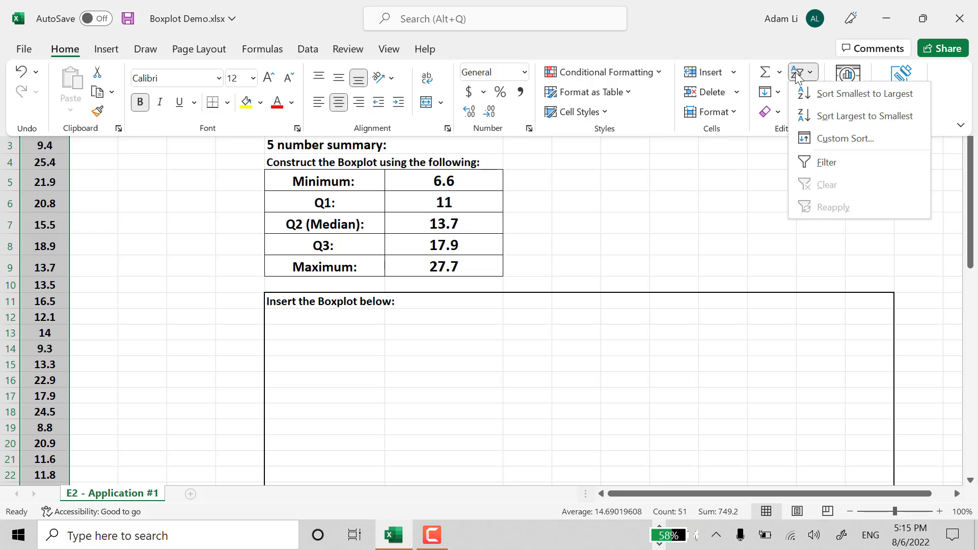
pyautogui.click(857, 94)
# Verify A2 holds the minimum 6.6 and A52 the maximum 27.7
pyautogui.click(144, 223)
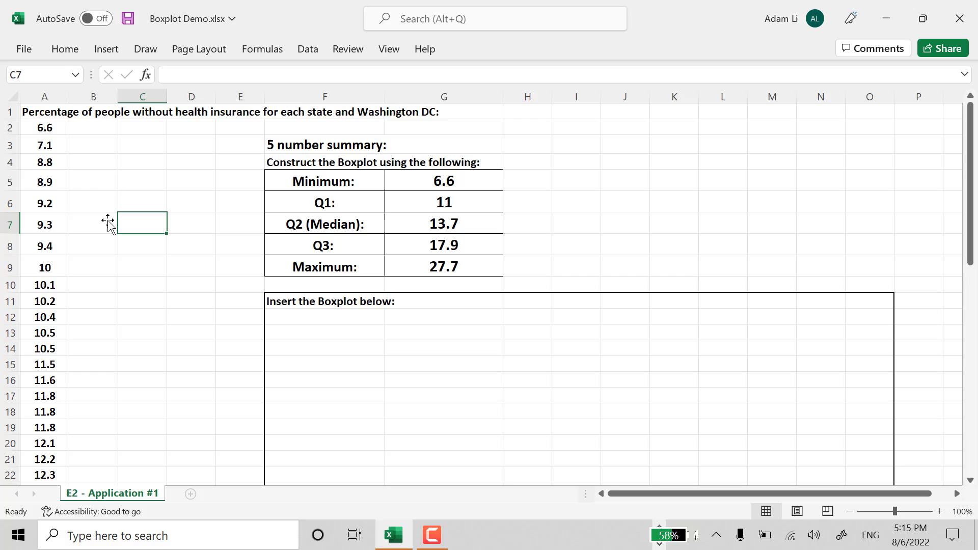
pyautogui.click(52, 129)
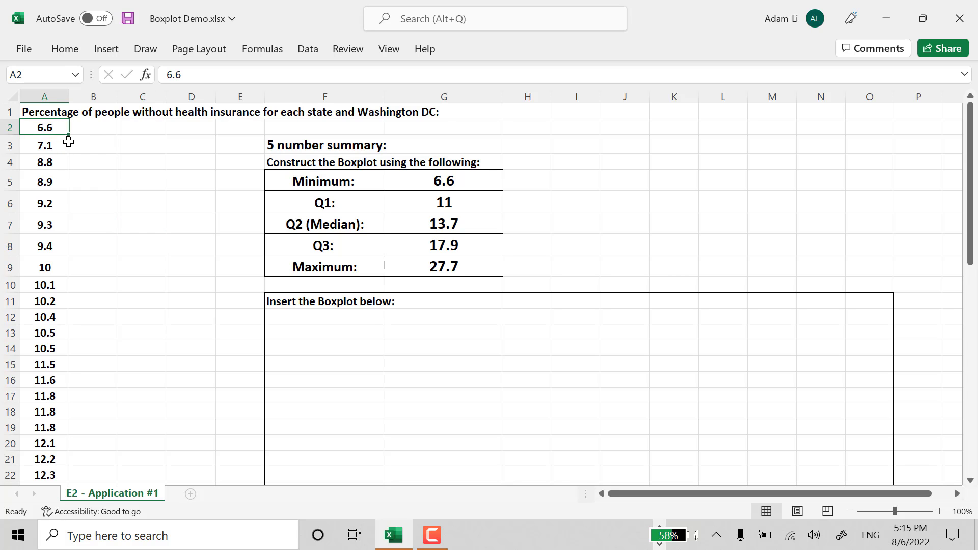
pyautogui.scroll(-9, 53, 204)
pyautogui.scroll(-2, 56, 209)
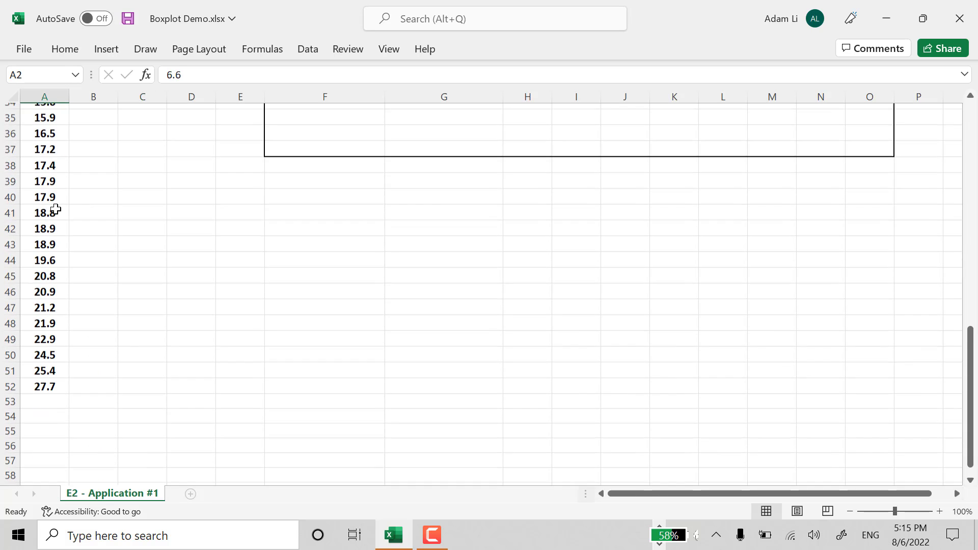
pyautogui.click(51, 373)
pyautogui.scroll(2, 621, 292)
pyautogui.scroll(9, 616, 292)
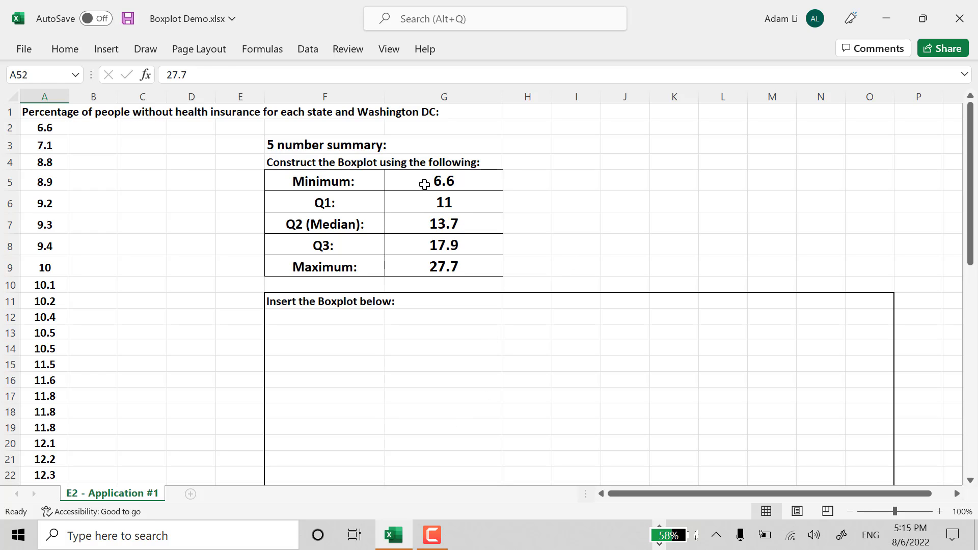
# Select the summary values G5:G9 and bring up the statistical chart types for a box-and-whisker chart
pyautogui.moveTo(425, 184); pyautogui.dragTo(461, 264)
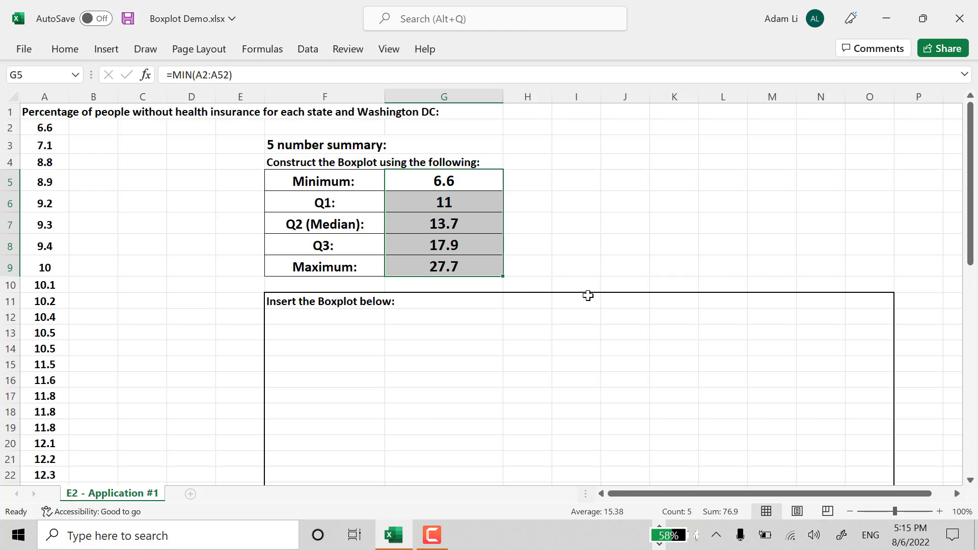
pyautogui.moveTo(513, 293)
pyautogui.click(107, 49)
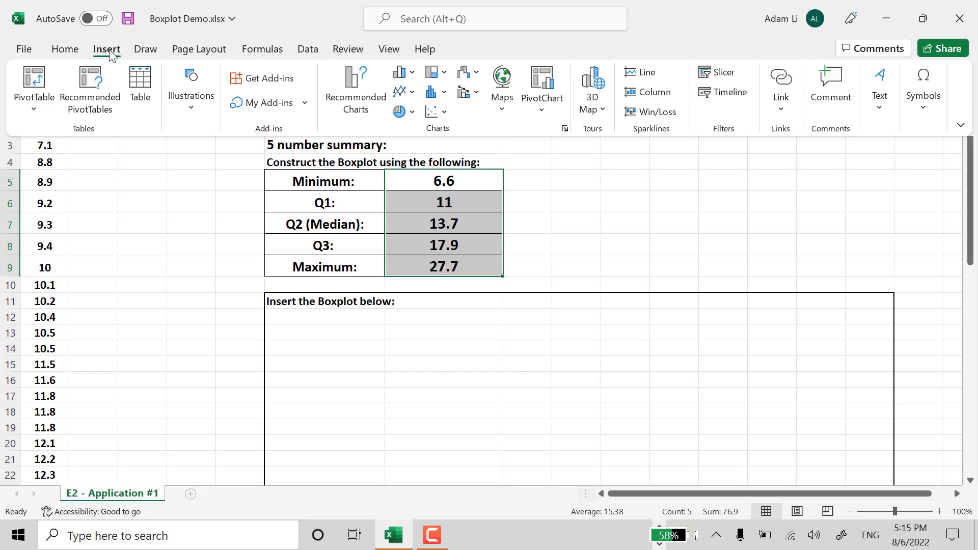
pyautogui.click(413, 73)
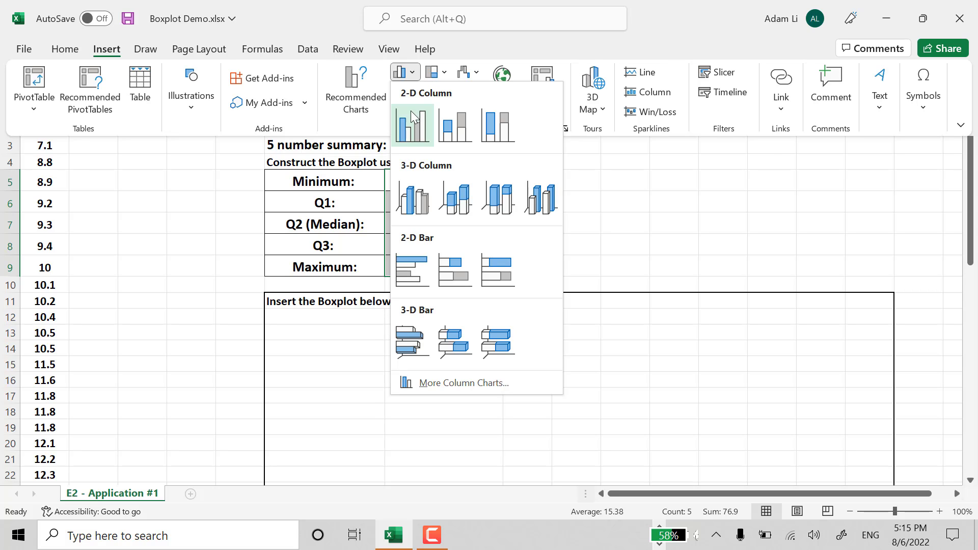
pyautogui.click(564, 55)
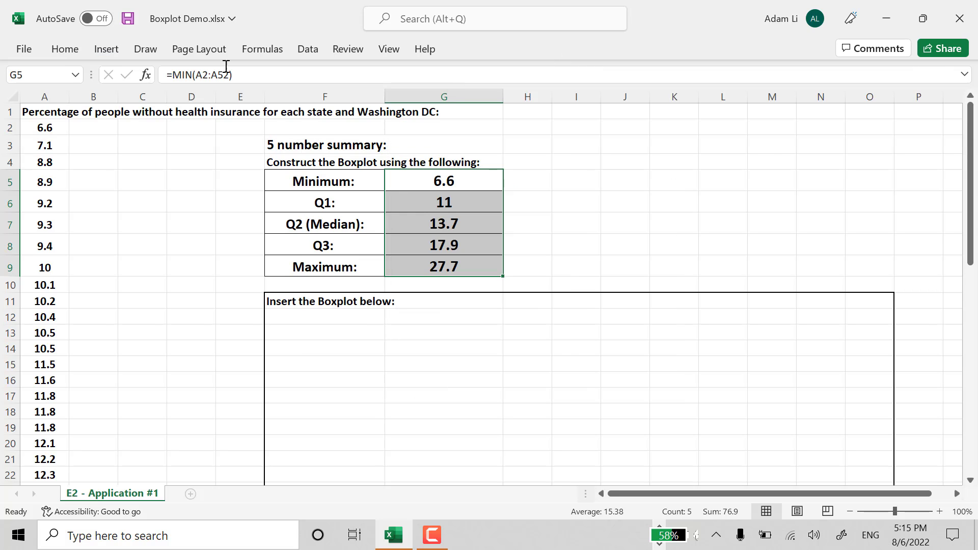
pyautogui.click(106, 49)
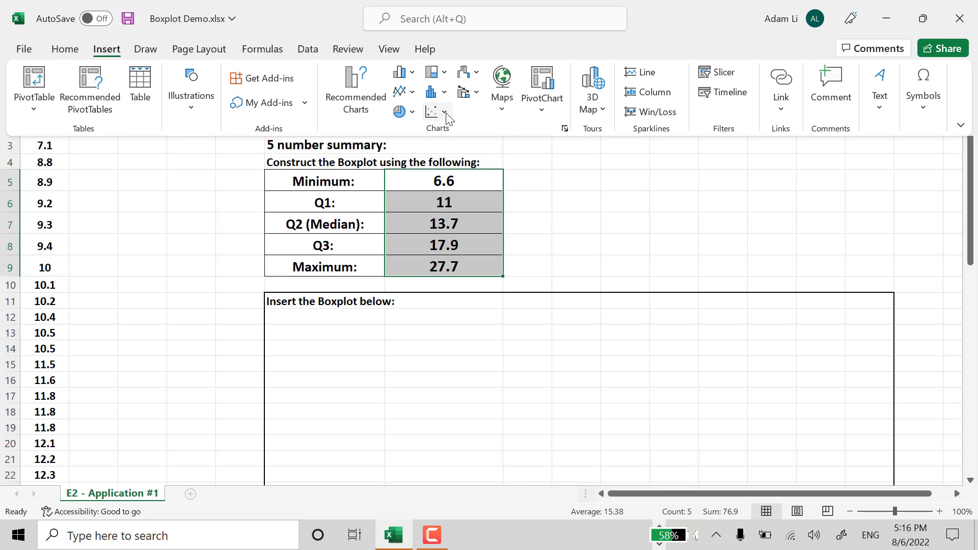
pyautogui.click(444, 113)
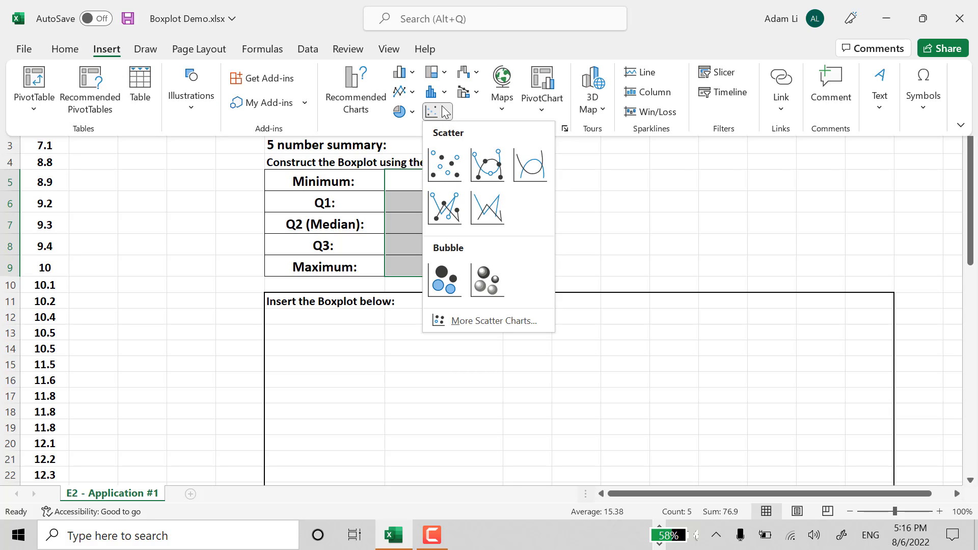
pyautogui.click(443, 92)
pyautogui.click(444, 93)
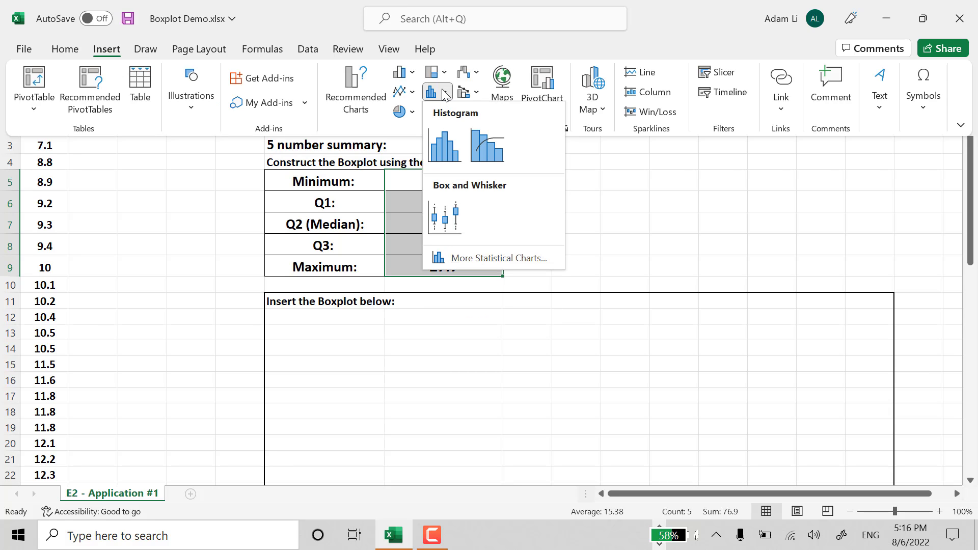
# Insert the box-and-whisker chart and move it into the 'Insert the Boxplot below' area
pyautogui.click(447, 212)
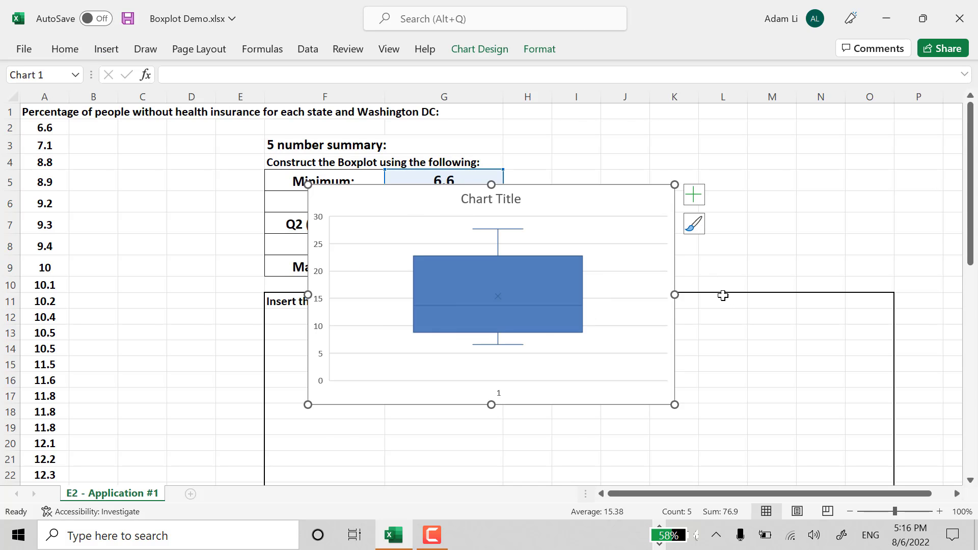
pyautogui.moveTo(355, 204); pyautogui.dragTo(449, 331)
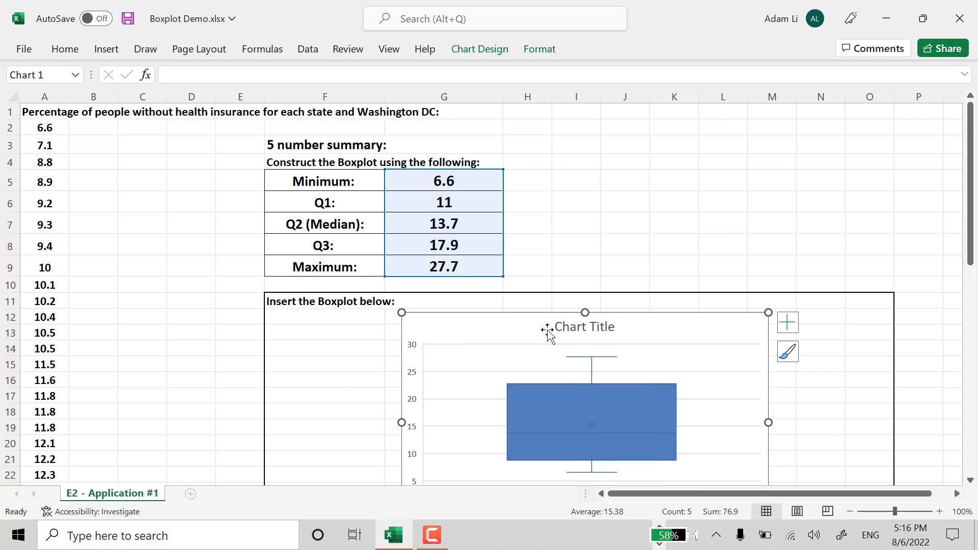
pyautogui.doubleClick(583, 328)
pyautogui.tripleClick(580, 326)
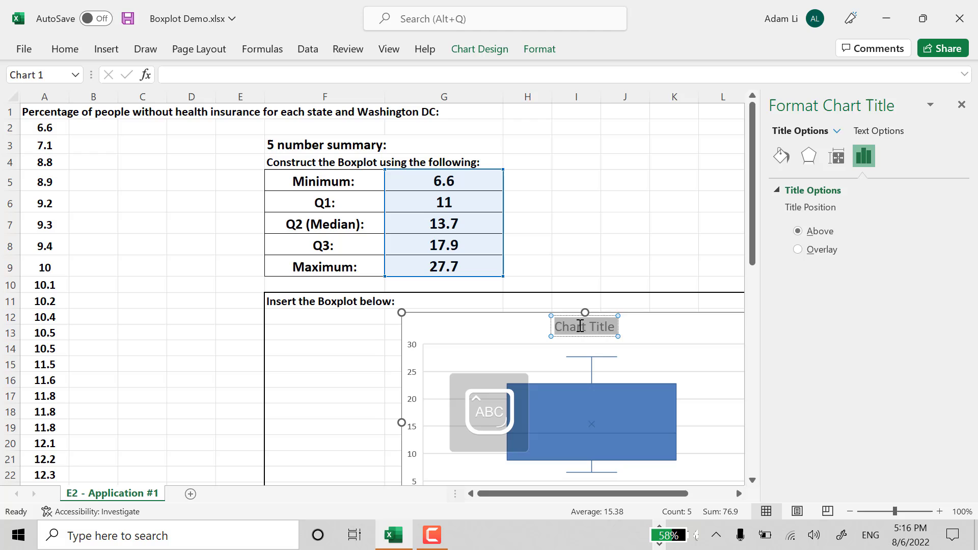
# Title the chart 'Percentage of Health Insurance Enrollment for each state'
pyautogui.write('Box')
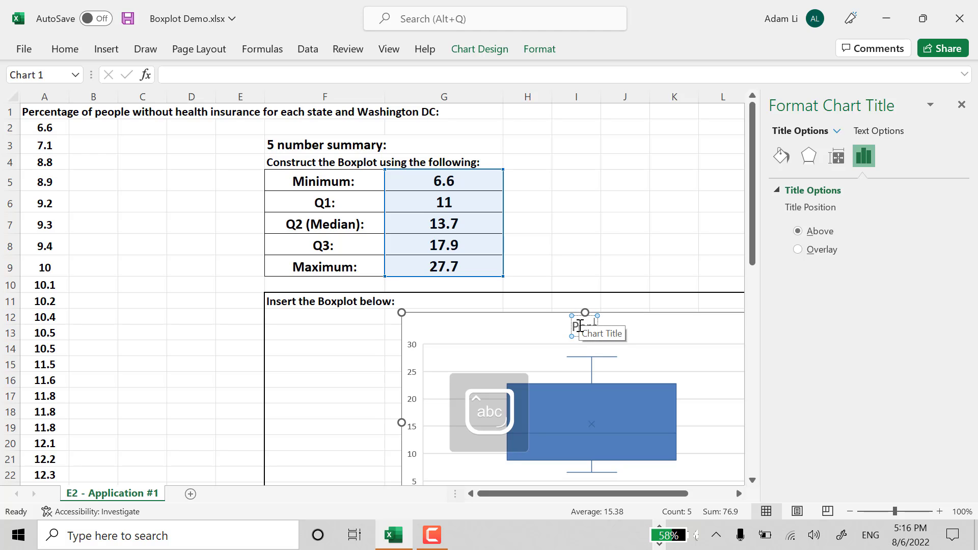
pyautogui.write('centage of')
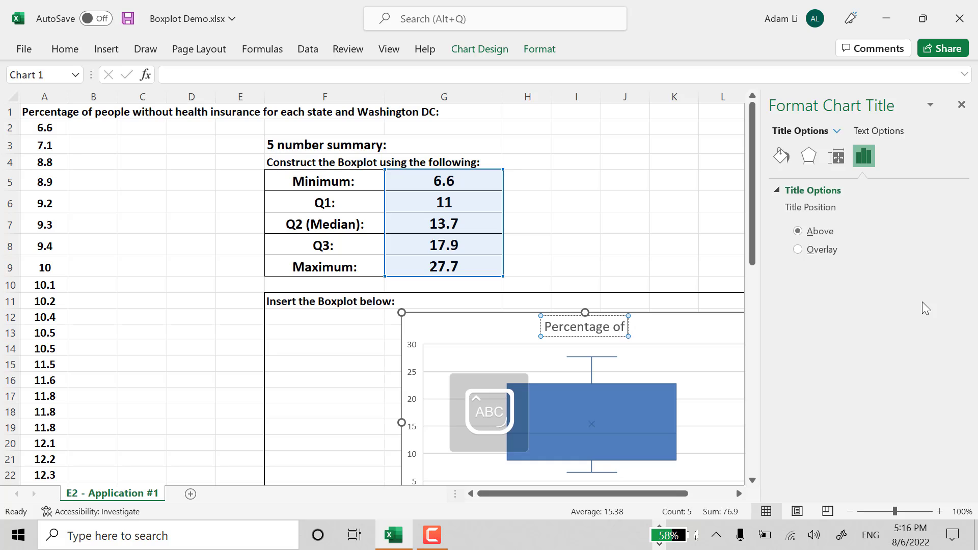
pyautogui.write(' Health')
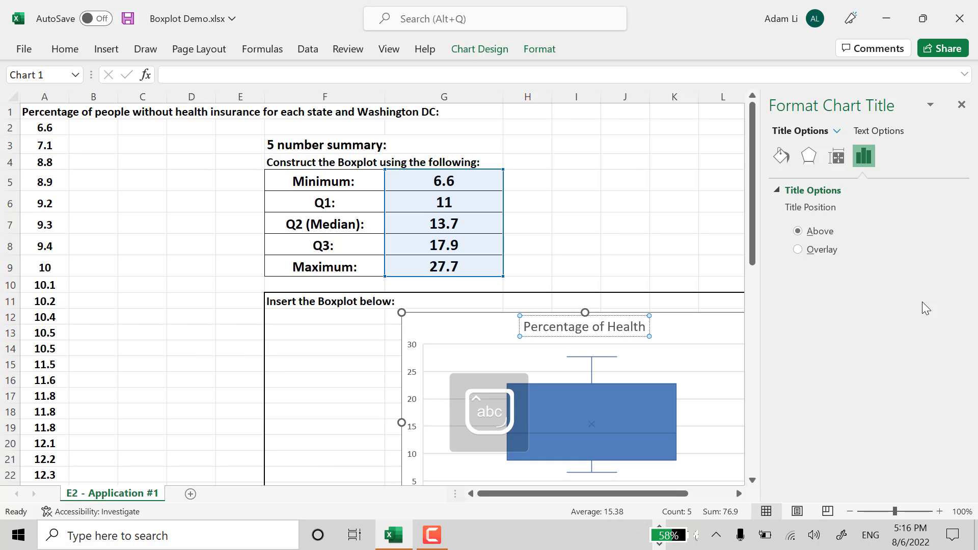
pyautogui.write(' Insu')
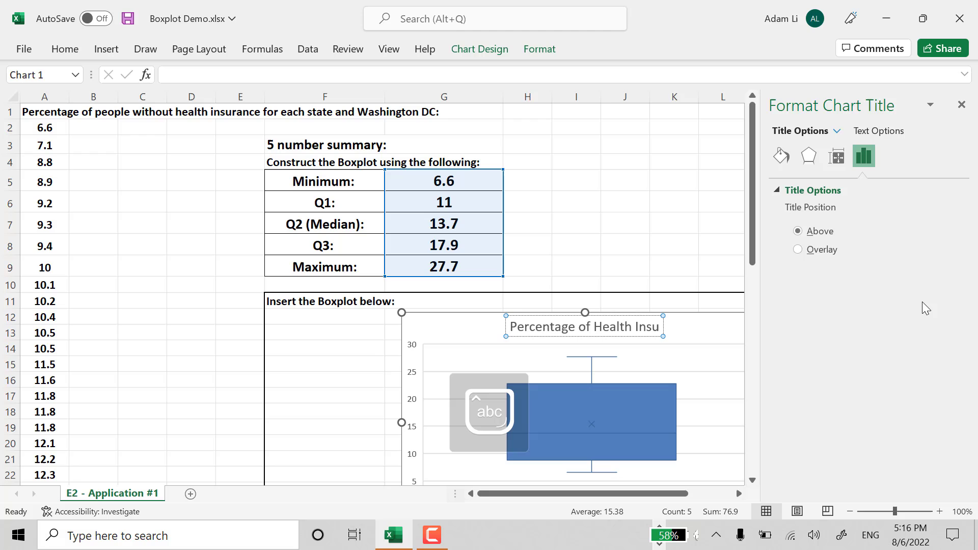
pyautogui.write('rance I')
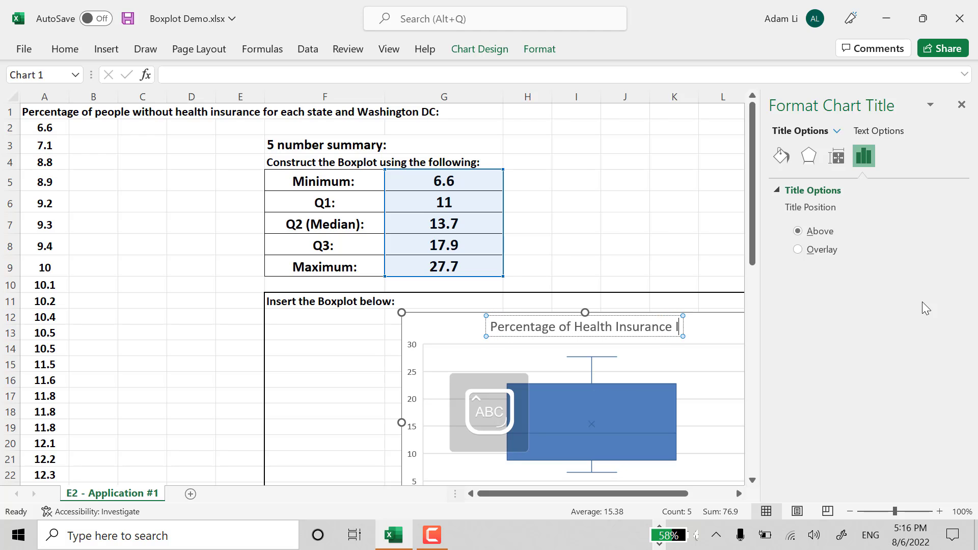
pyautogui.press('BackSpace')
pyautogui.write('e')
pyautogui.press('BackSpace')
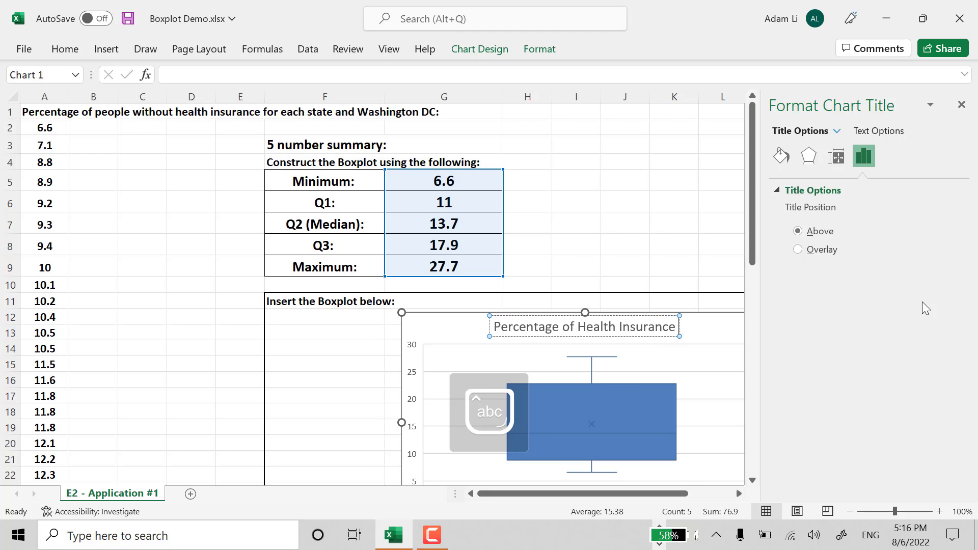
pyautogui.write('e')
pyautogui.press('BackSpace')
pyautogui.write('E')
pyautogui.press('capslock')
pyautogui.write('n')
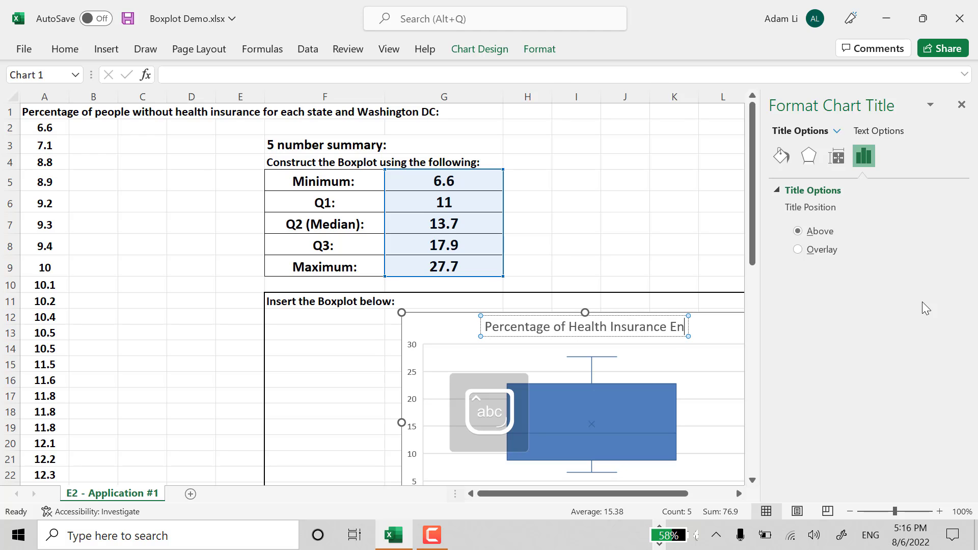
pyautogui.write('rollment')
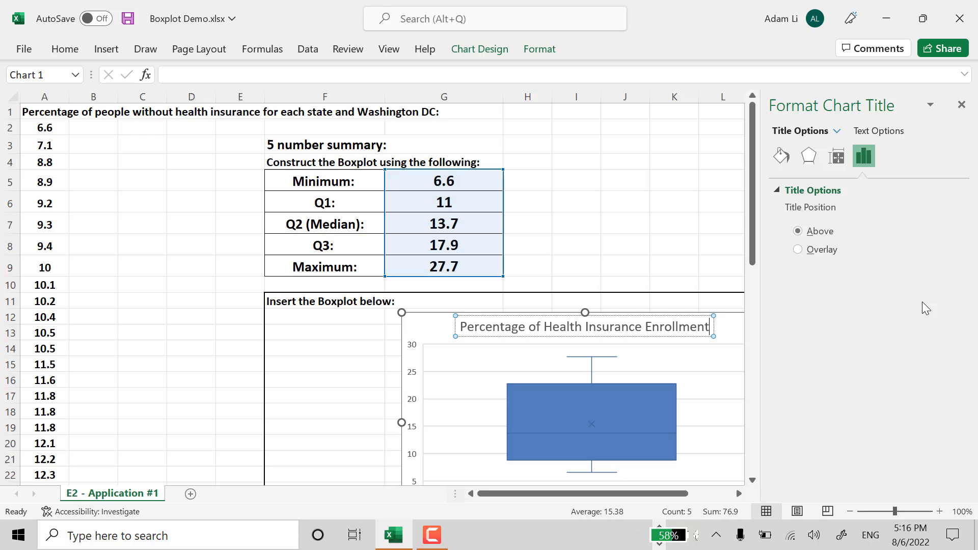
pyautogui.write(' for')
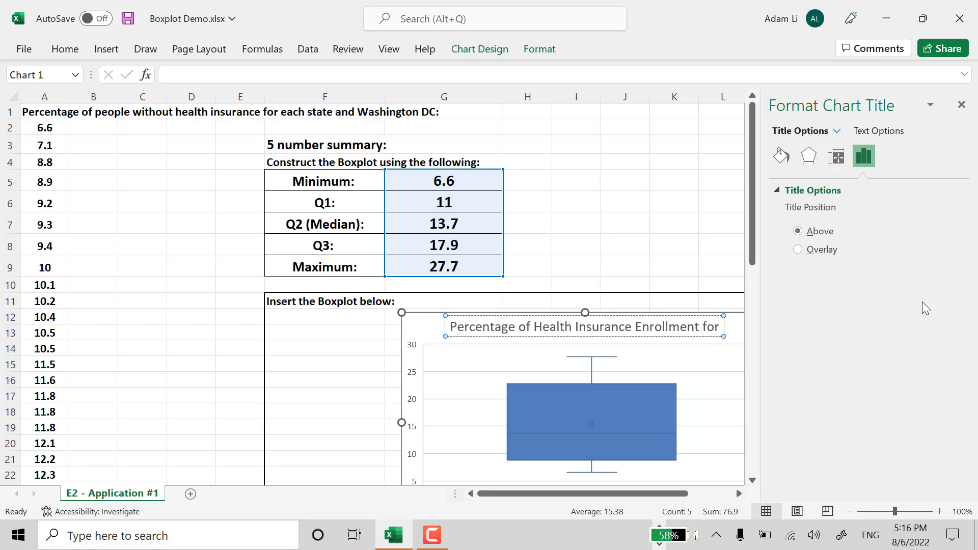
pyautogui.write(' each')
pyautogui.press('capslock')
pyautogui.write('S')
pyautogui.press('BackSpace')
pyautogui.press('BackSpace')
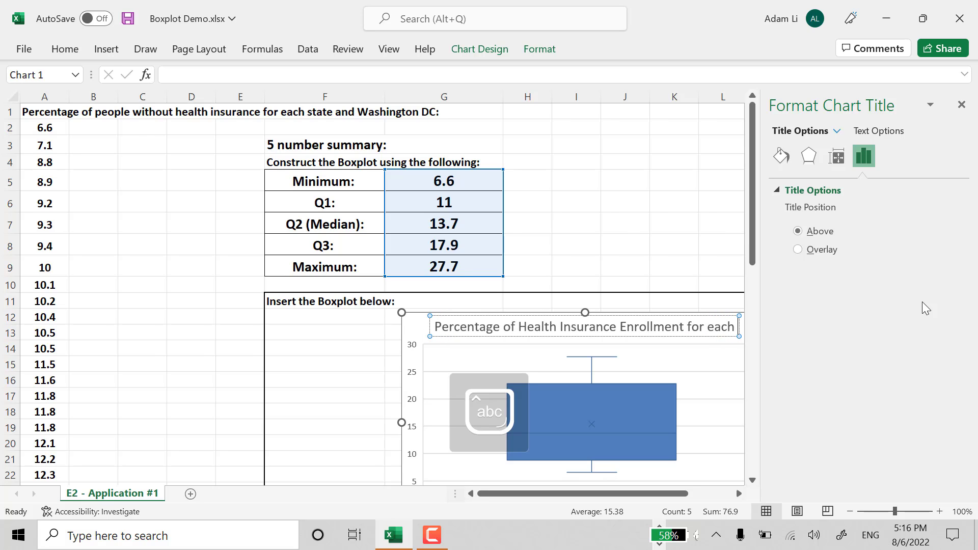
pyautogui.write('state')
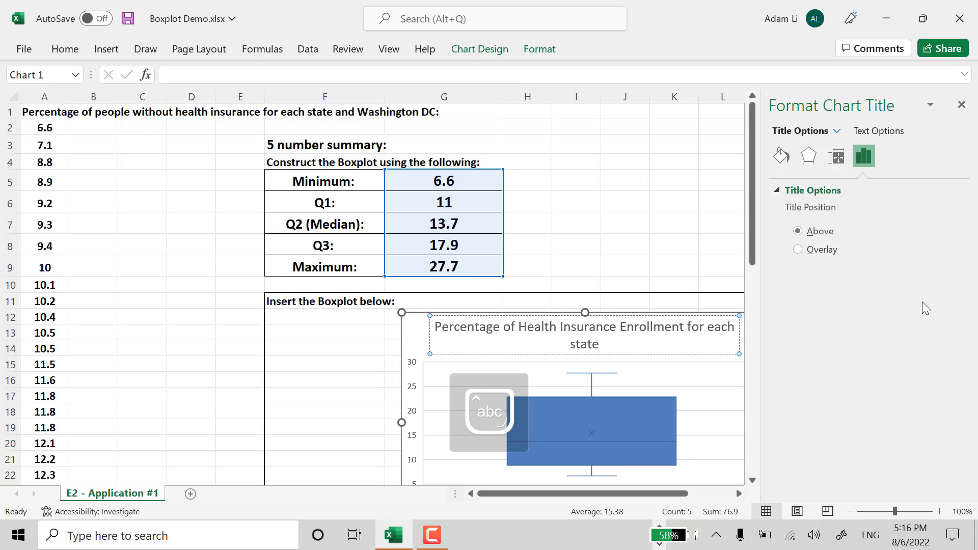
pyautogui.click(961, 104)
# Format the entire chart title text as bold with Light Blue font colour
pyautogui.moveTo(599, 351); pyautogui.dragTo(432, 326)
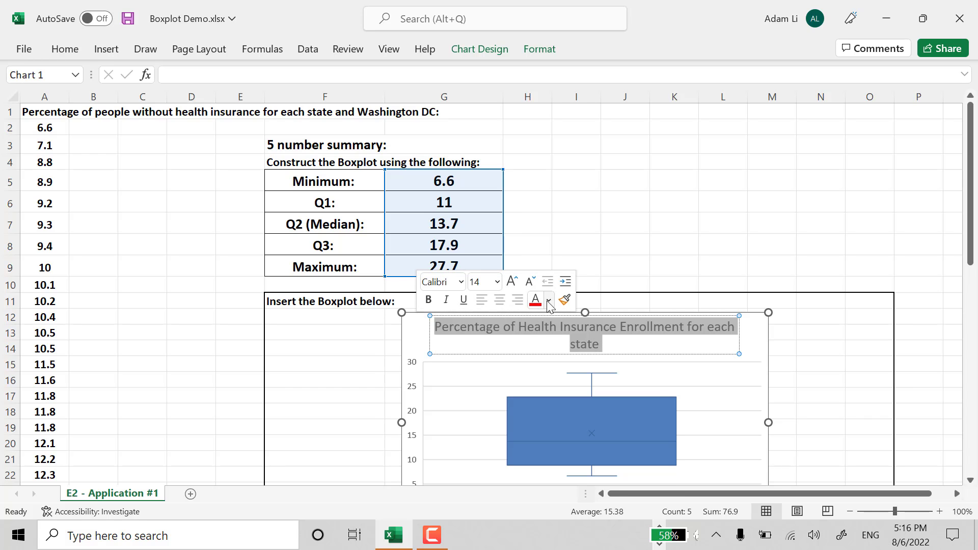
pyautogui.click(549, 300)
pyautogui.click(615, 467)
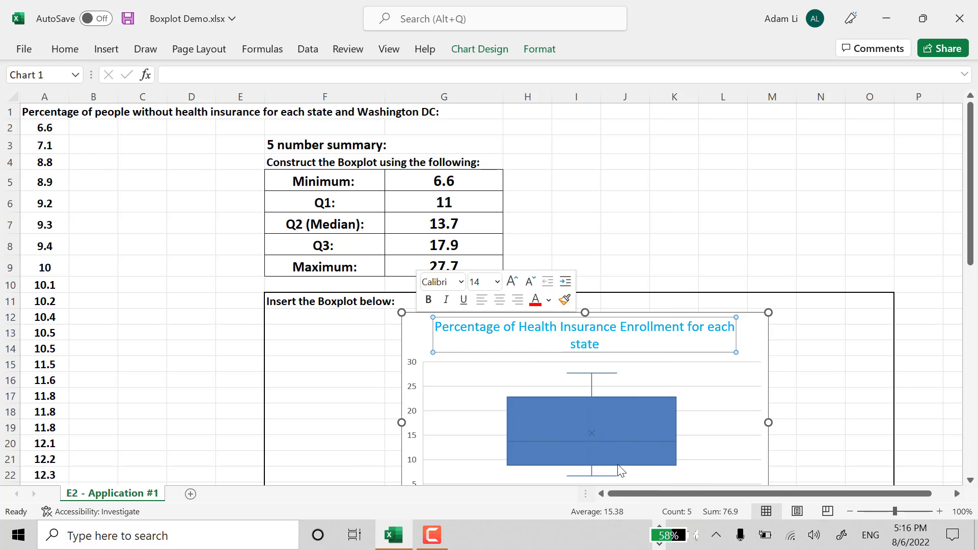
pyautogui.click(429, 301)
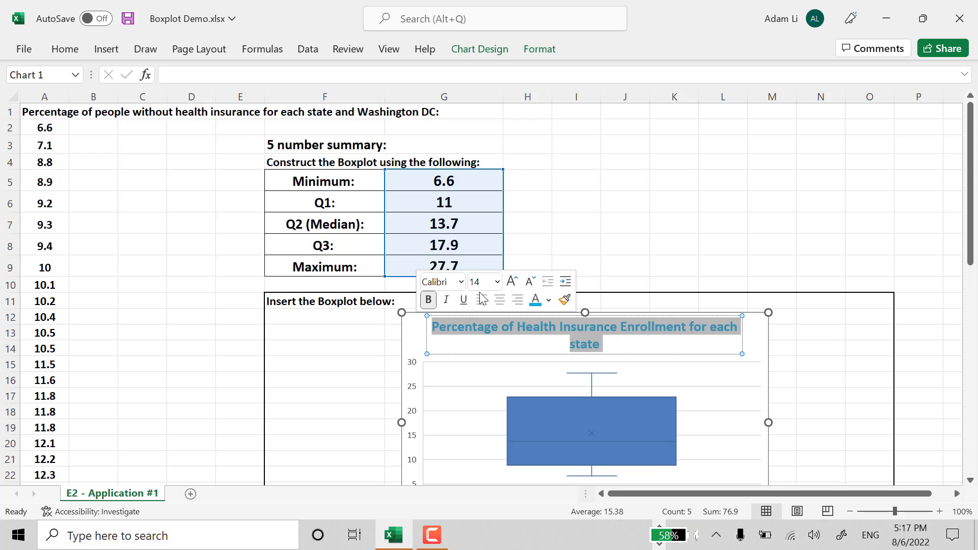
pyautogui.click(496, 283)
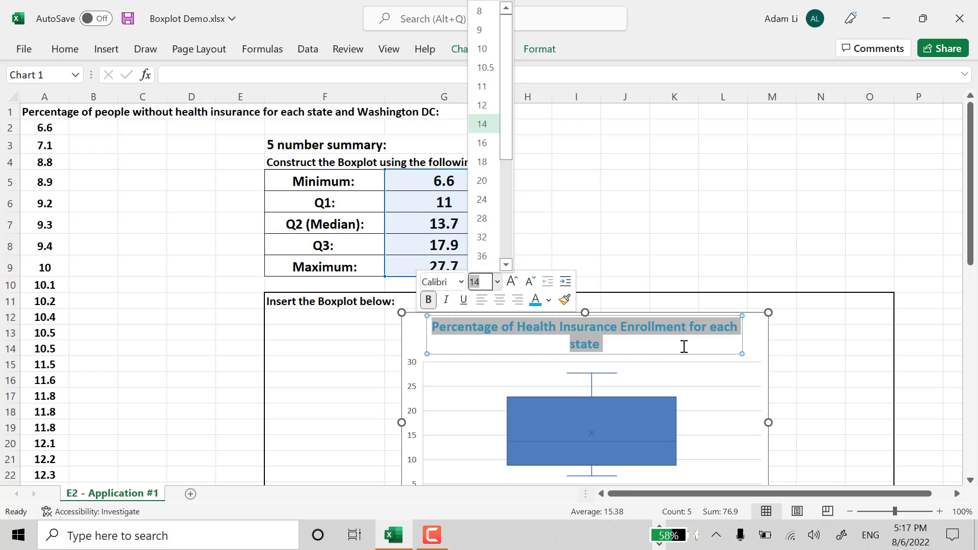
pyautogui.press('Escape')
# Add data labels to the box plot series, showing values like 27.7, 13.7 and 6.6
pyautogui.click(745, 381)
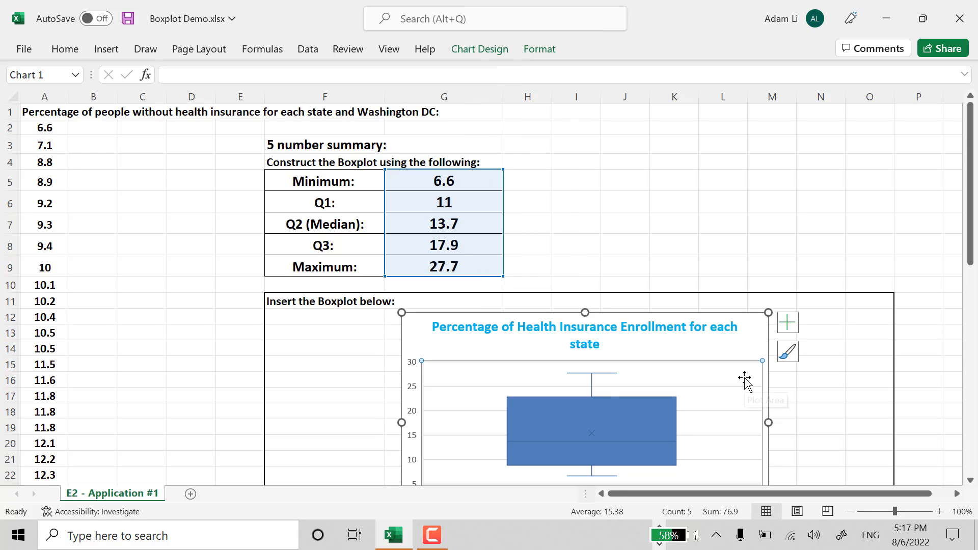
pyautogui.scroll(-2, 745, 380)
pyautogui.click(606, 355)
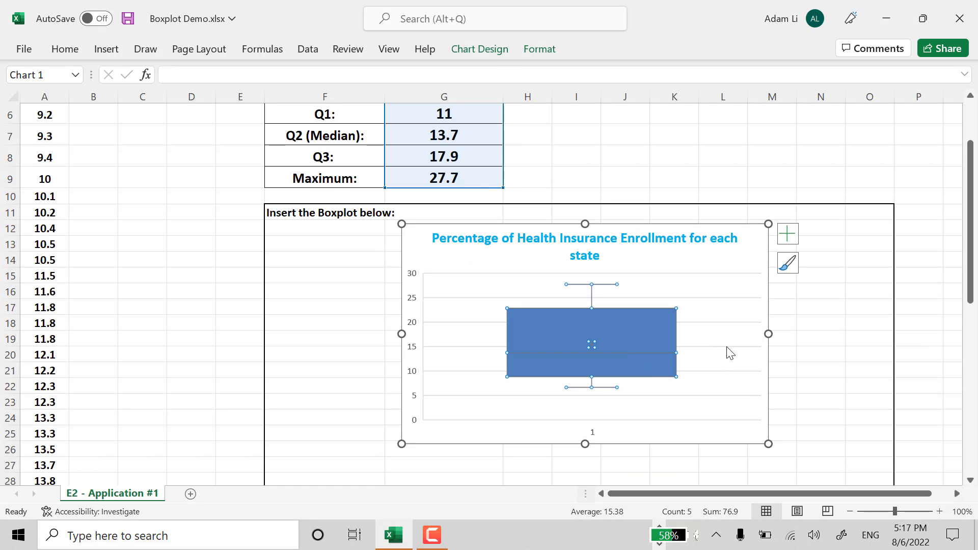
pyautogui.click(787, 236)
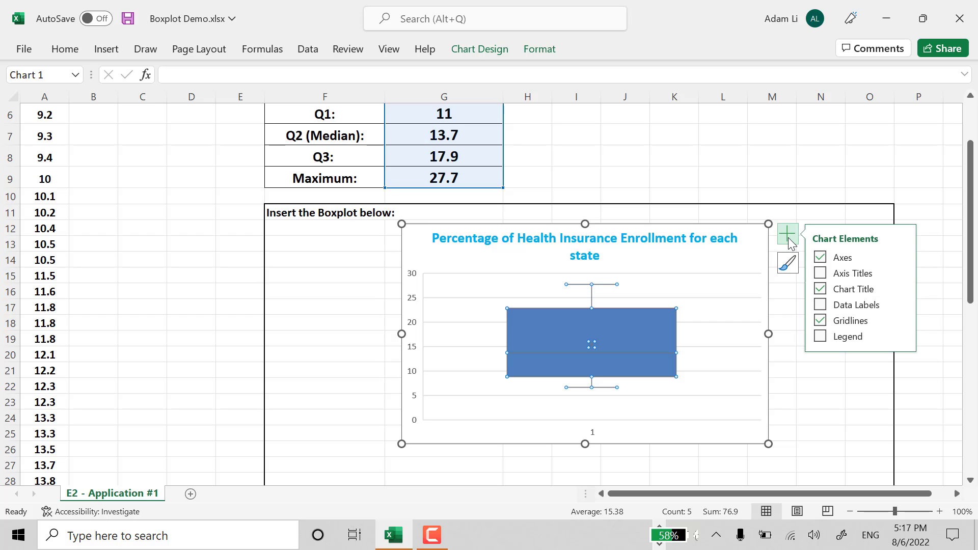
pyautogui.click(820, 306)
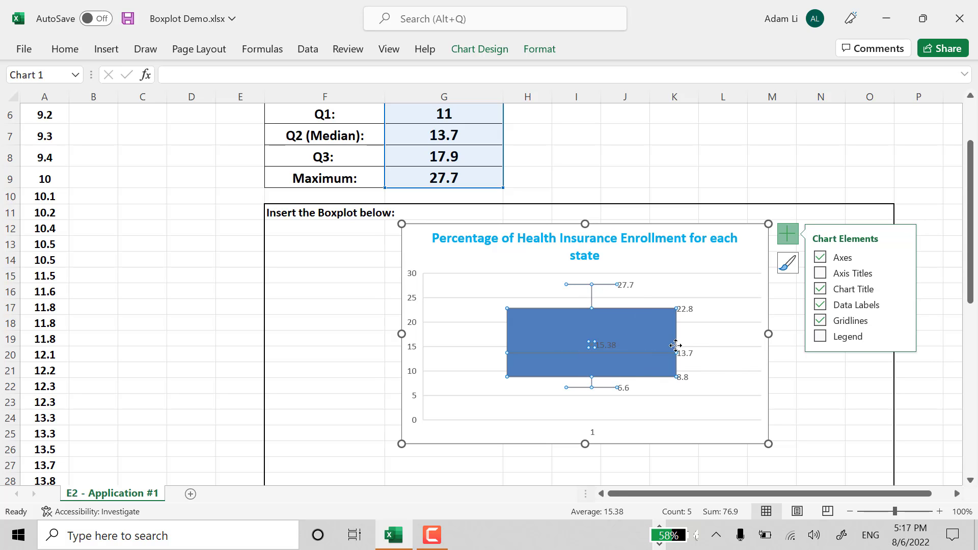
# Switch the box plot to Inclusive median quartiles and set its gap width to 120%
pyautogui.rightClick(625, 323)
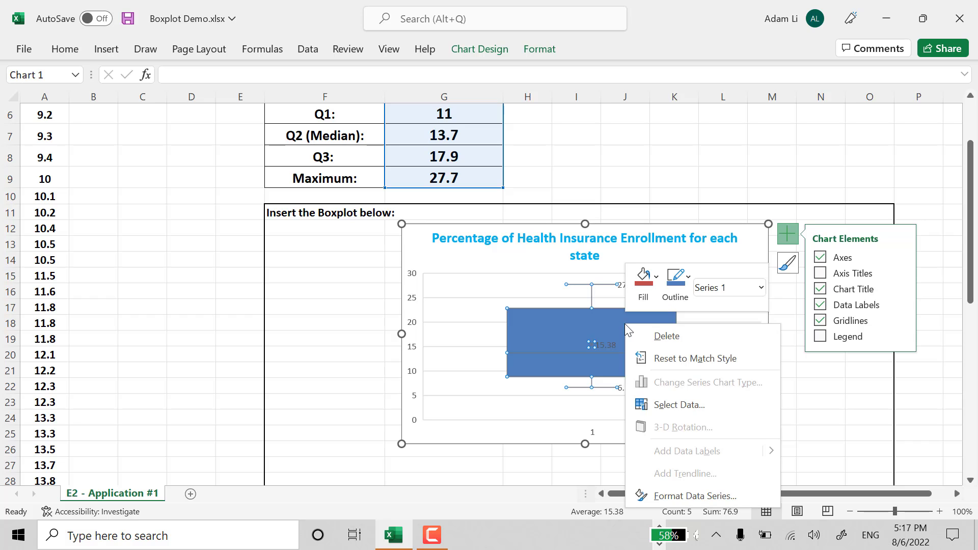
pyautogui.click(698, 496)
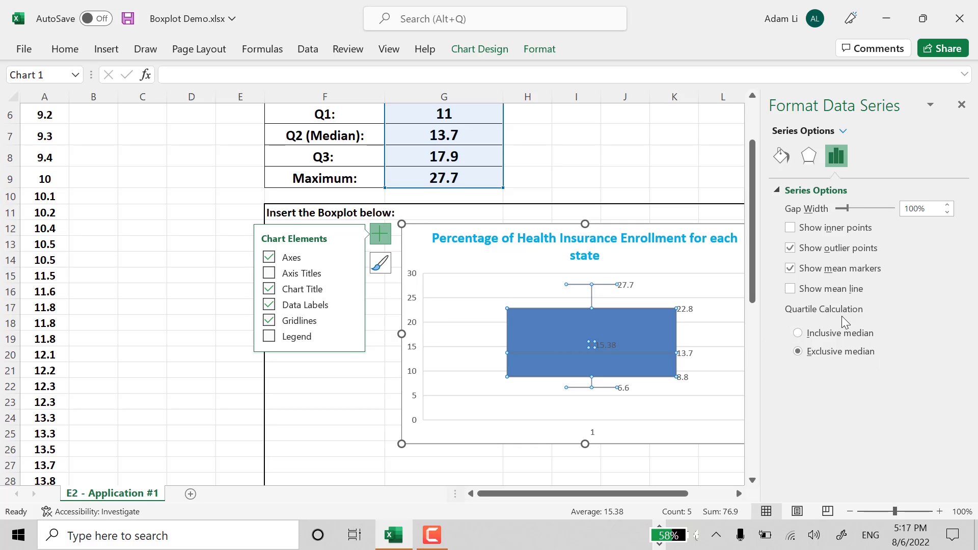
pyautogui.click(799, 334)
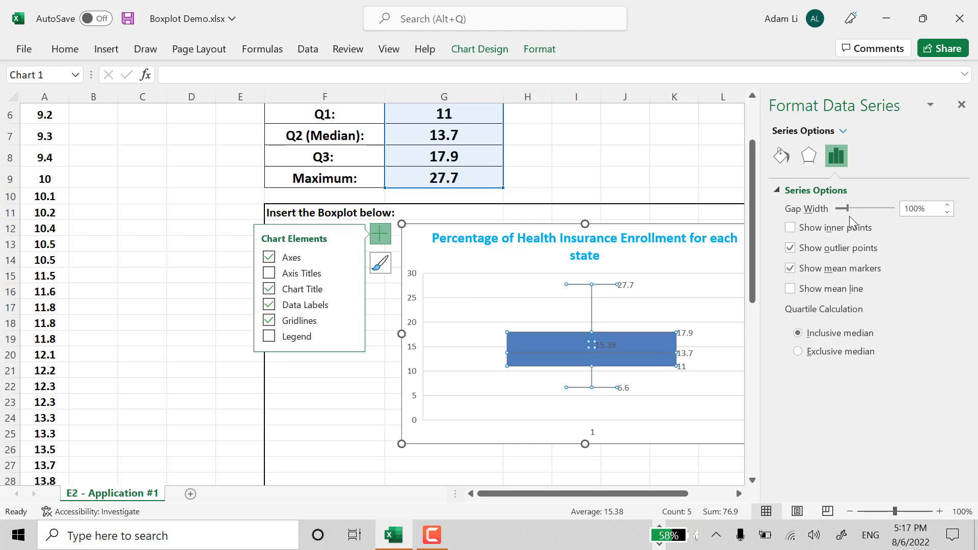
pyautogui.moveTo(836, 209); pyautogui.dragTo(863, 210)
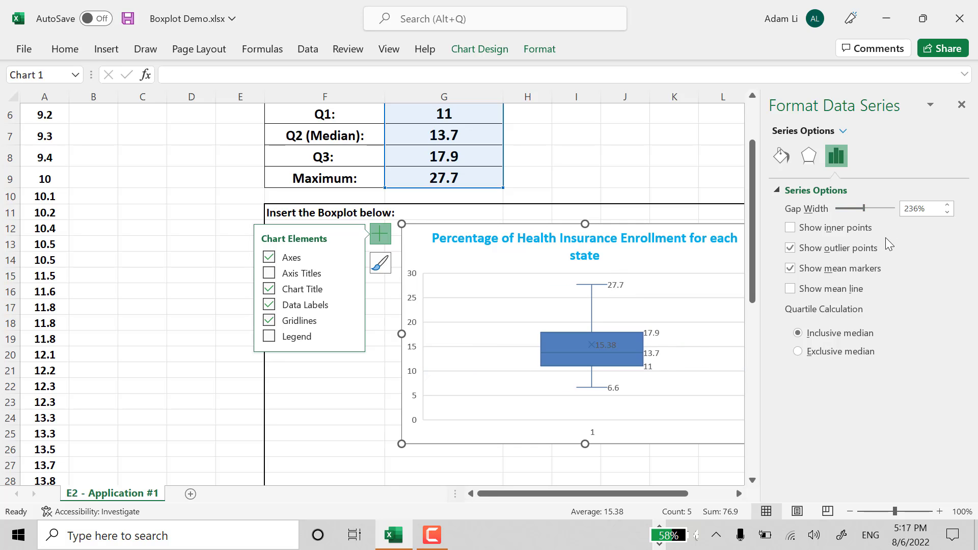
pyautogui.moveTo(864, 212); pyautogui.dragTo(852, 214)
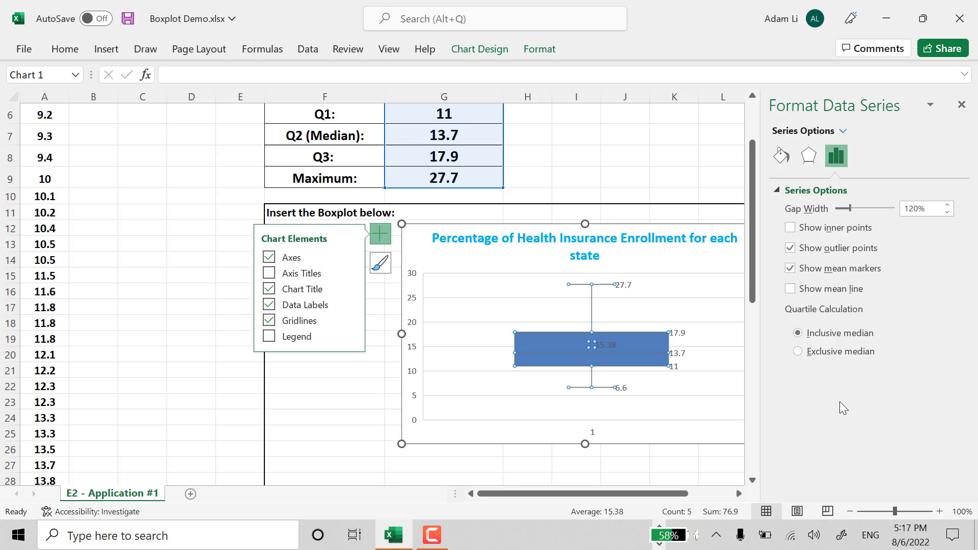
pyautogui.click(791, 288)
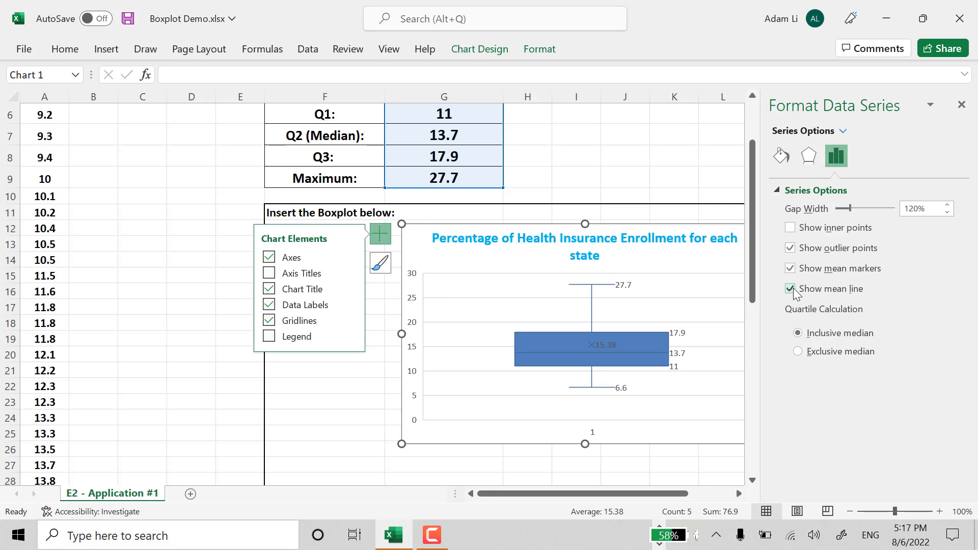
pyautogui.click(791, 289)
pyautogui.click(726, 411)
# Select the box plot's data labels and briefly open their formatting pane
pyautogui.click(961, 105)
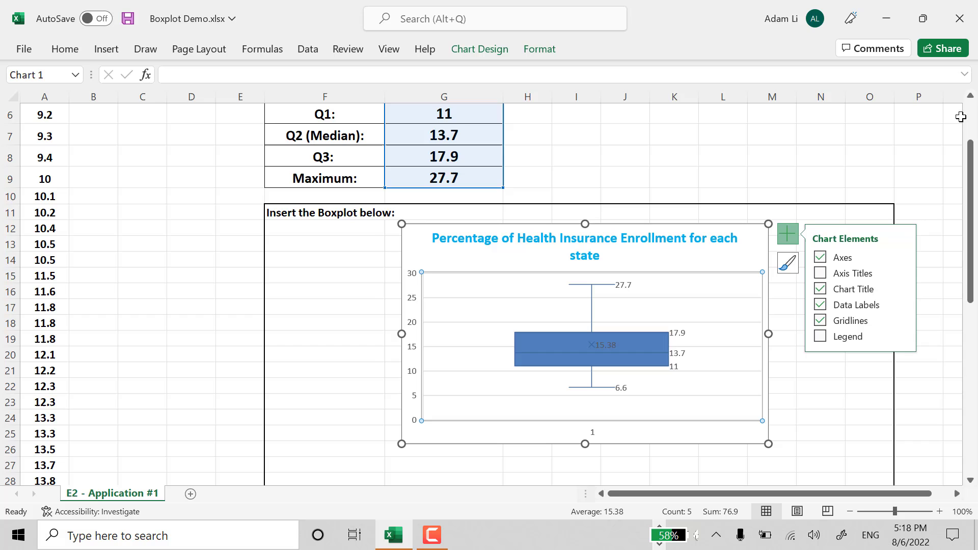
pyautogui.click(609, 347)
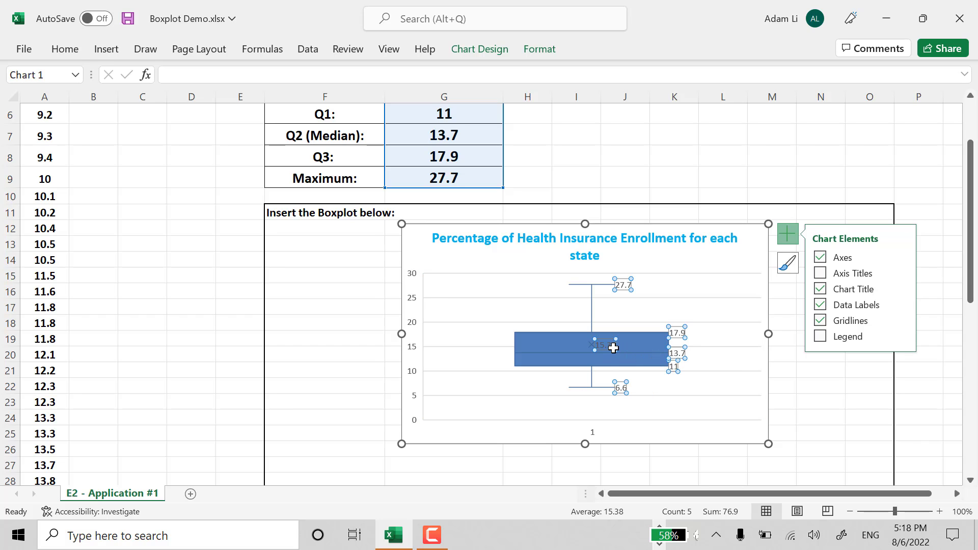
pyautogui.doubleClick(614, 348)
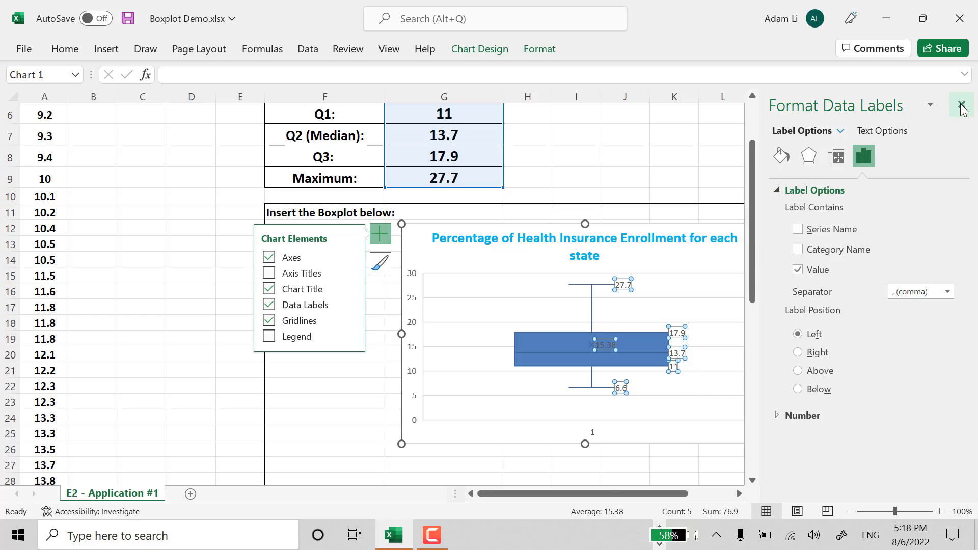
pyautogui.click(961, 105)
pyautogui.scroll(2, 563, 290)
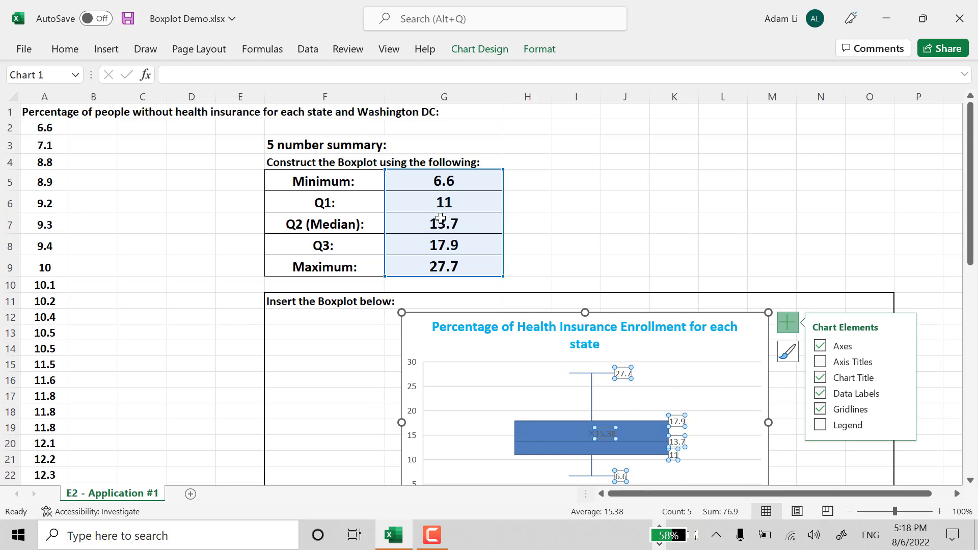
pyautogui.scroll(-1, 435, 260)
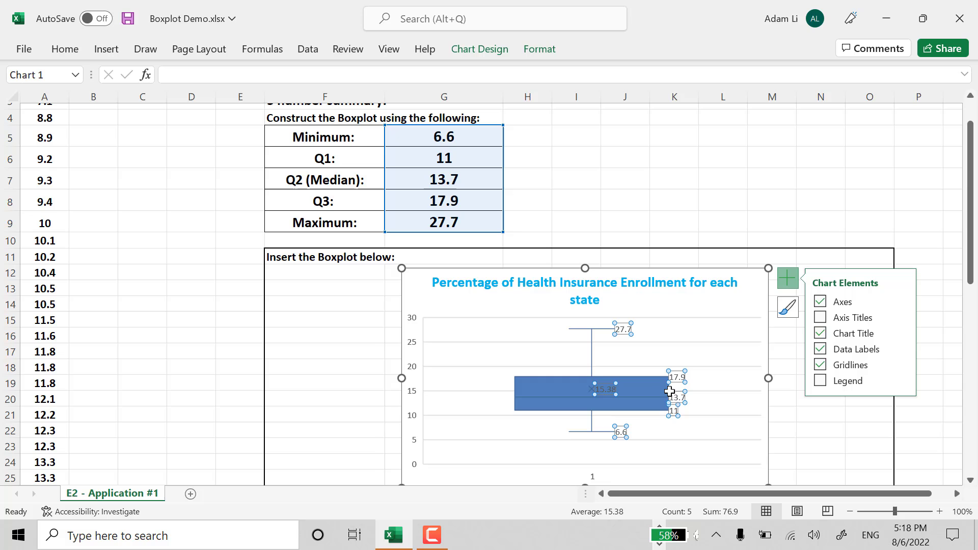
# Fill the data labels light green and give them a red outline
pyautogui.rightClick(682, 379)
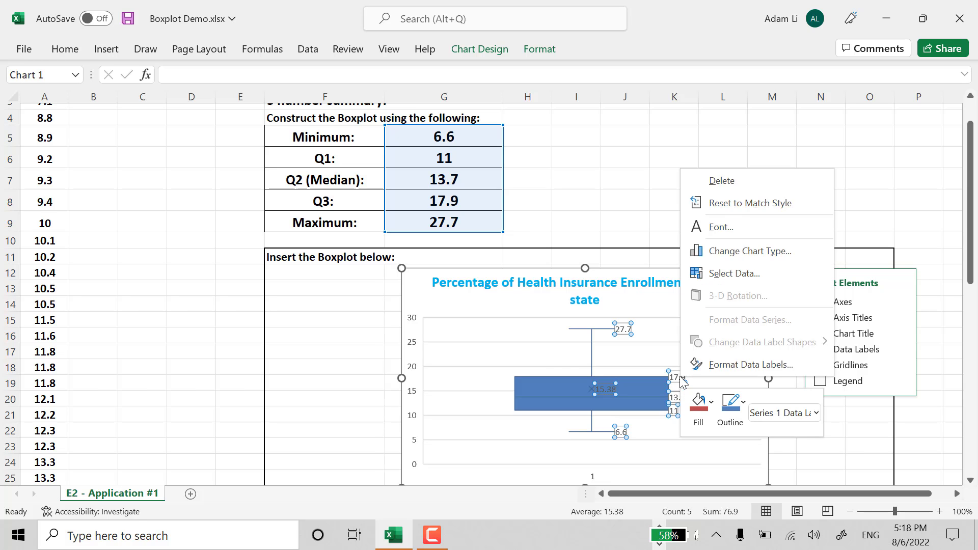
pyautogui.click(711, 403)
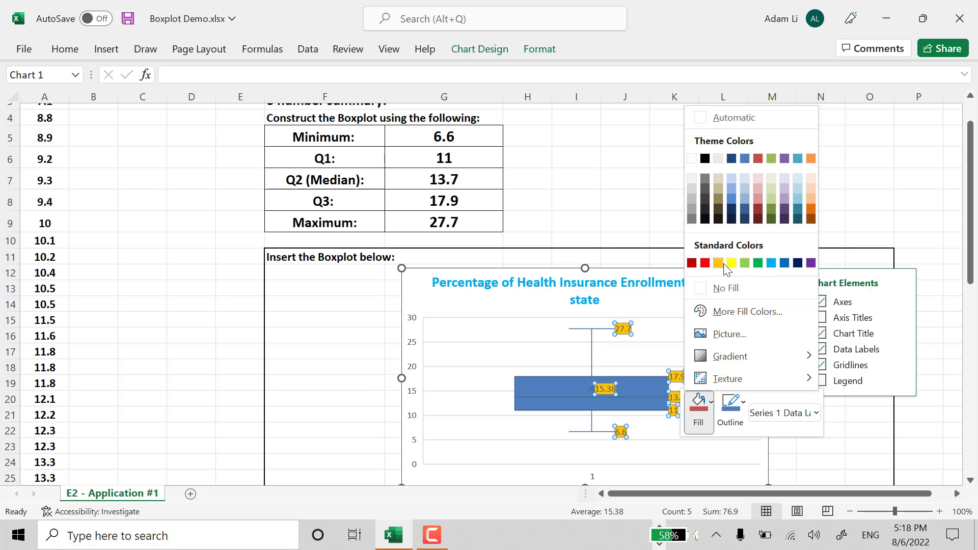
pyautogui.click(744, 263)
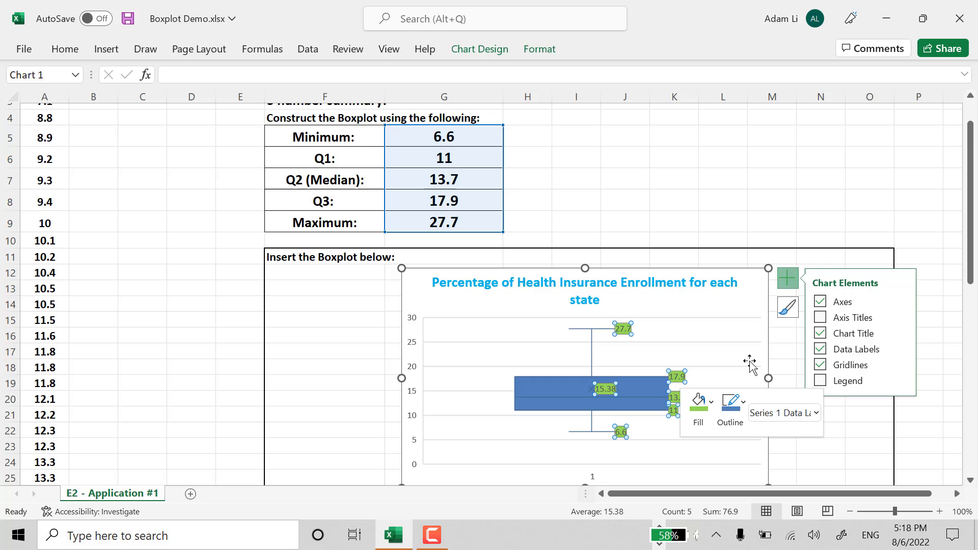
pyautogui.click(744, 403)
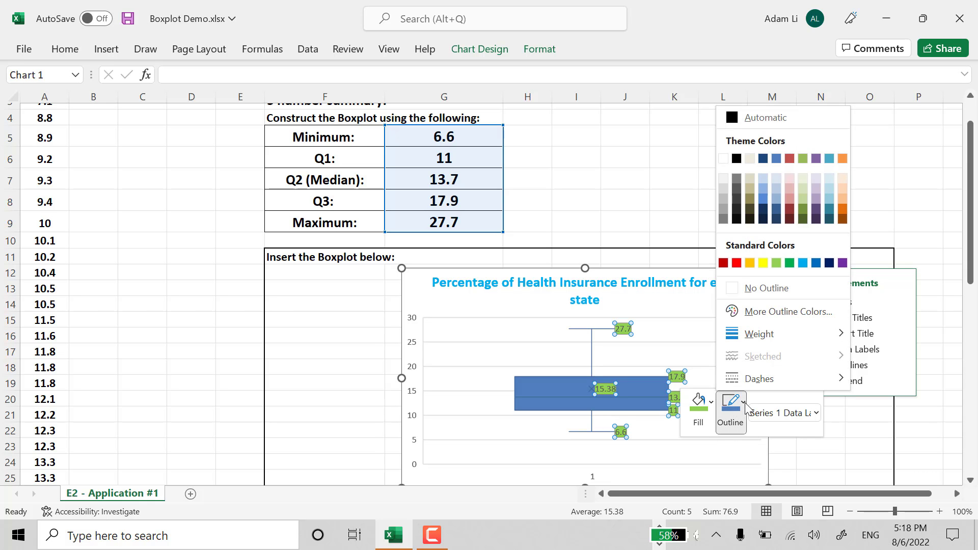
pyautogui.click(736, 263)
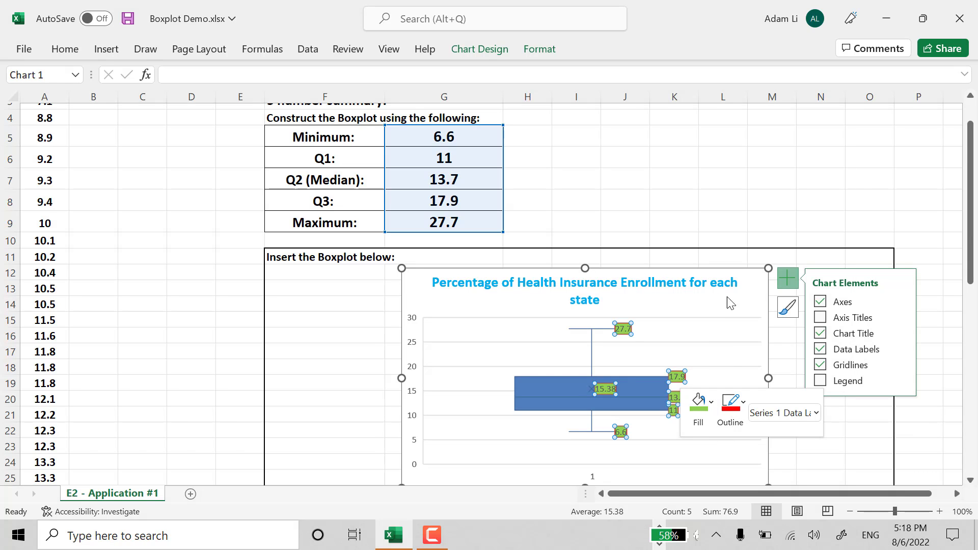
# Review the data labels' fill and effects settings in the Format Data Labels pane
pyautogui.doubleClick(678, 377)
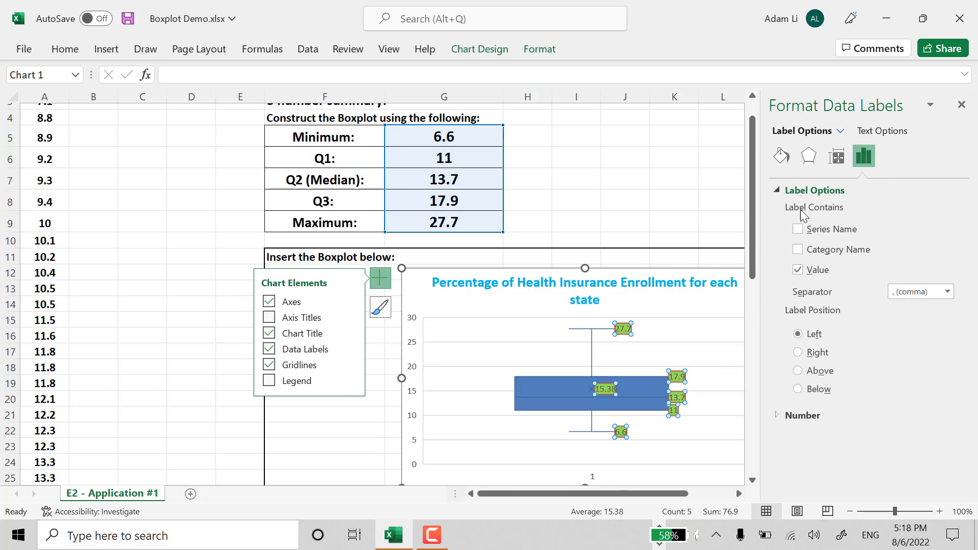
pyautogui.click(783, 166)
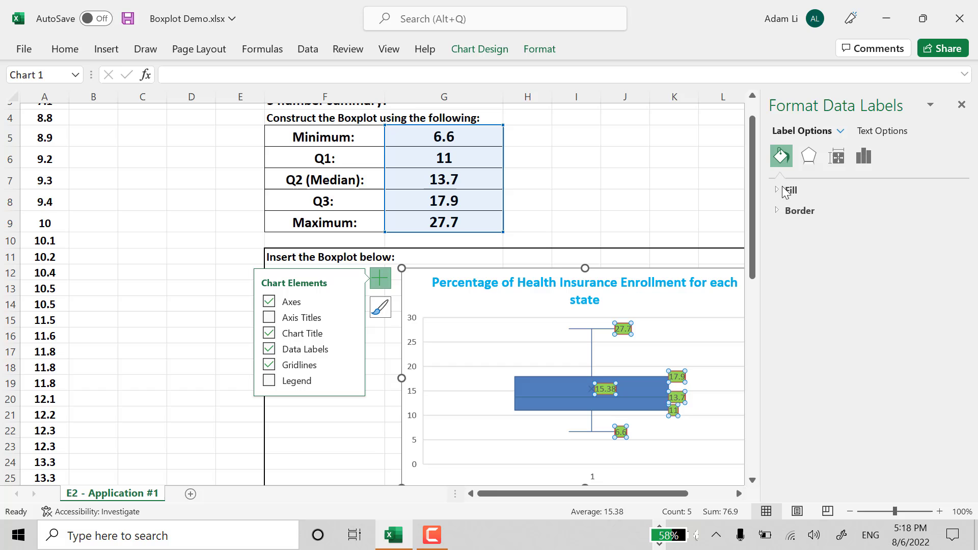
pyautogui.click(791, 196)
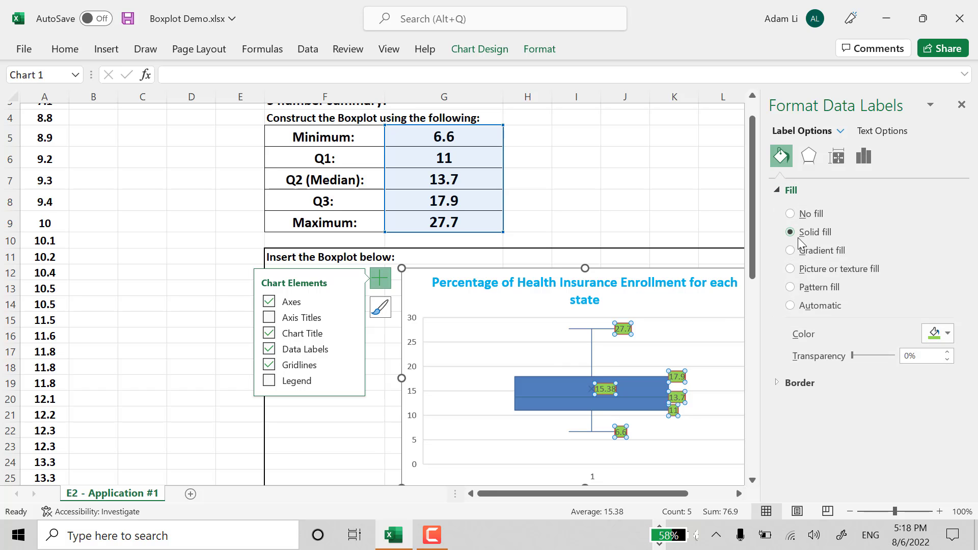
pyautogui.click(948, 335)
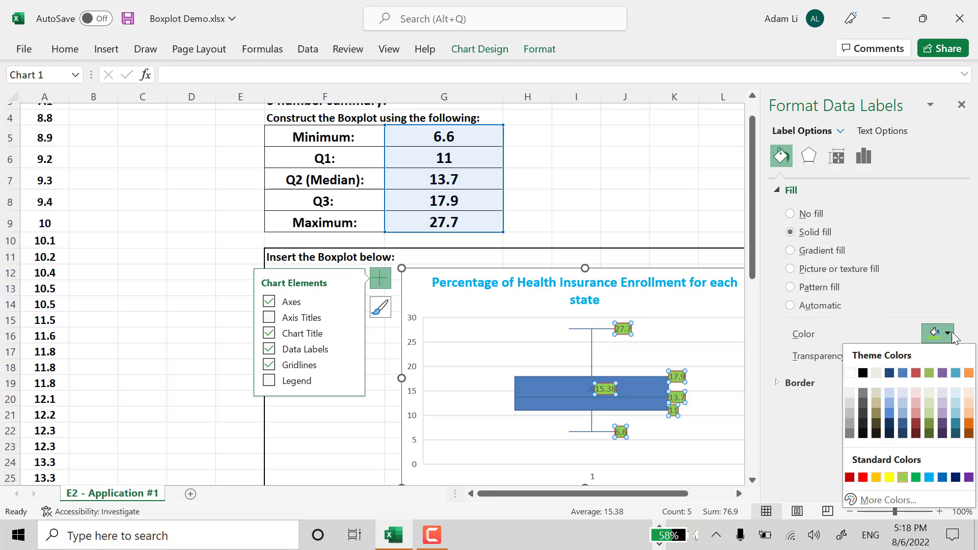
pyautogui.click(951, 335)
pyautogui.click(809, 157)
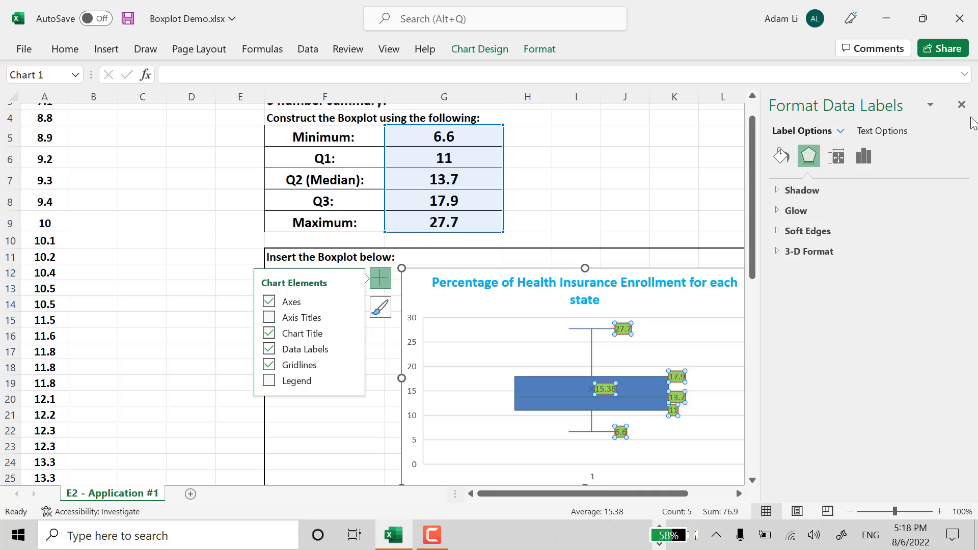
pyautogui.click(962, 104)
pyautogui.scroll(-1, 740, 454)
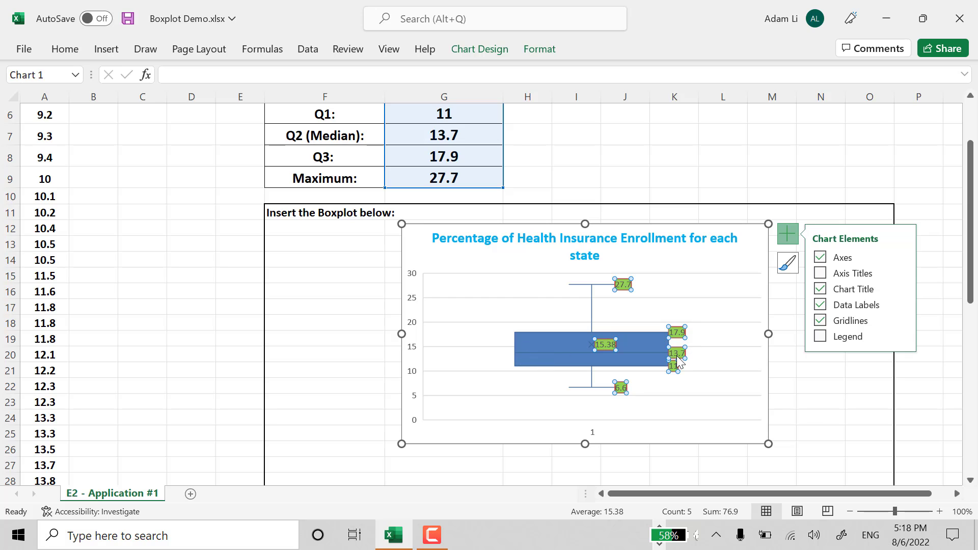
# Enlarge the chart down and to the right, then apply the dark chart style
pyautogui.moveTo(678, 362)
pyautogui.click(728, 289)
pyautogui.moveTo(770, 445); pyautogui.dragTo(808, 479)
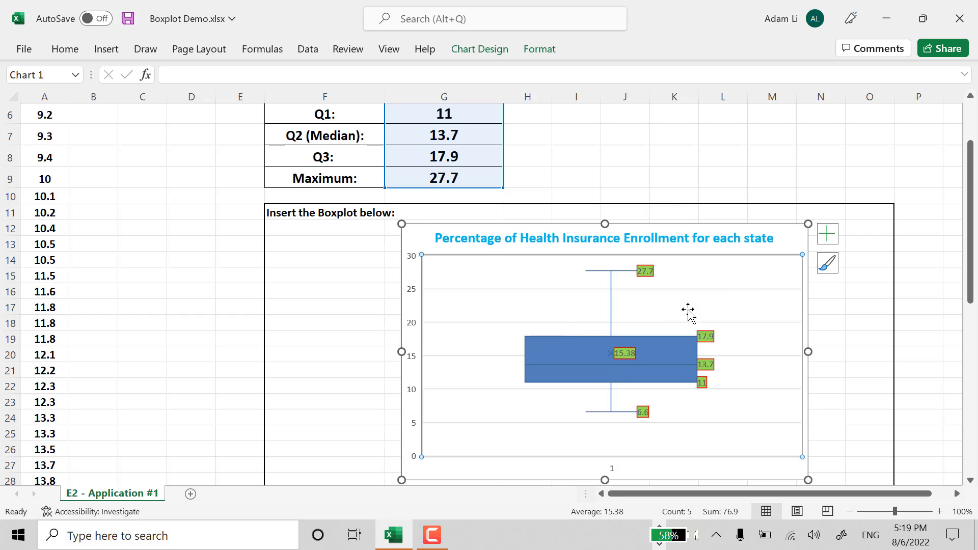
pyautogui.click(486, 50)
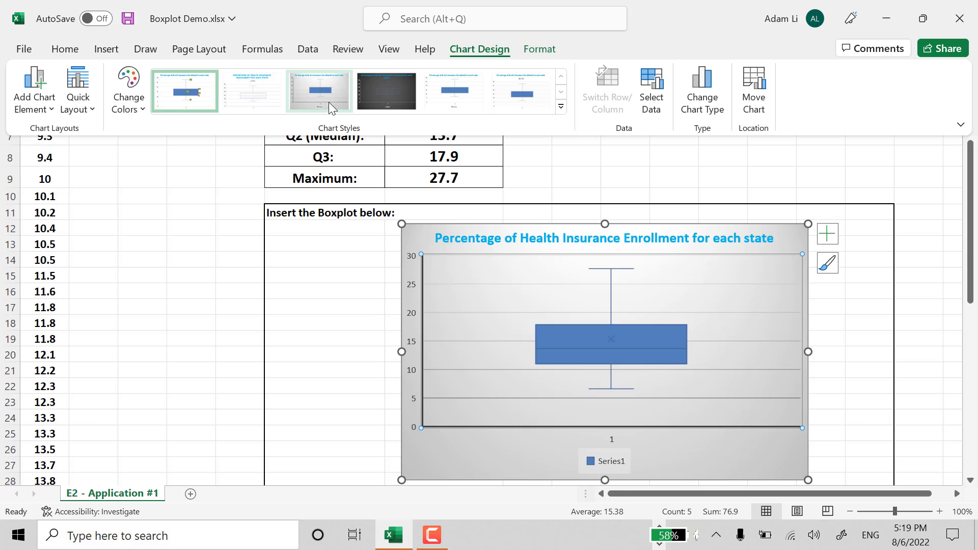
pyautogui.click(381, 84)
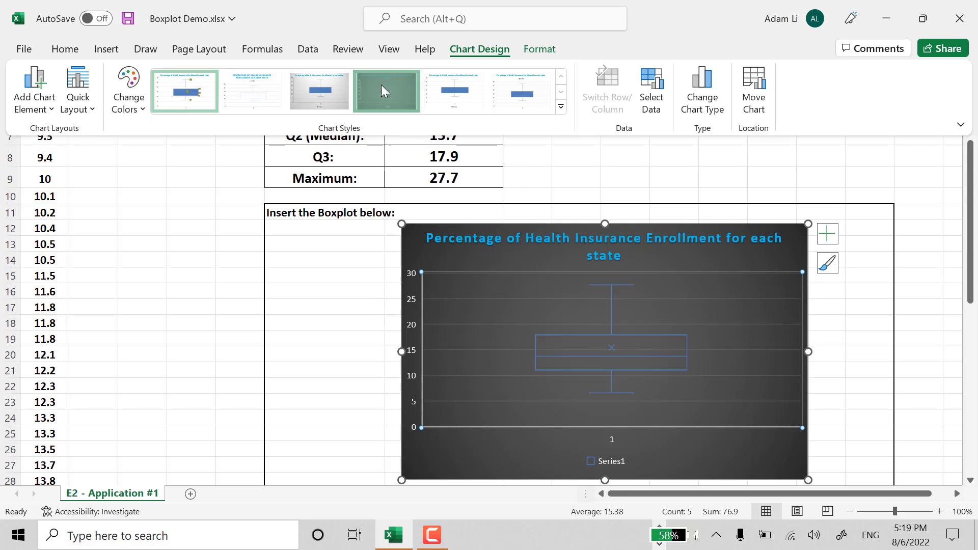
pyautogui.click(829, 234)
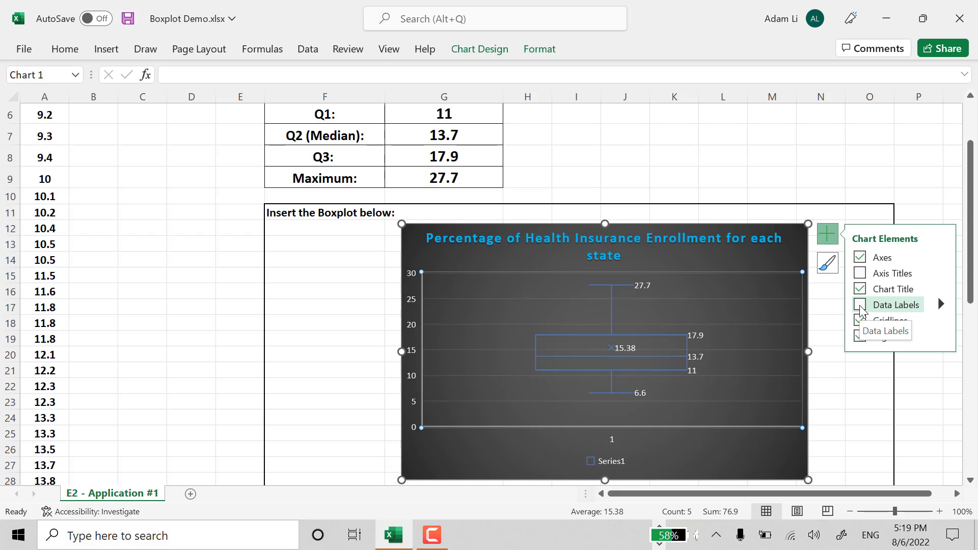
# Turn on data labels for the dark box plot and fill them green
pyautogui.click(860, 306)
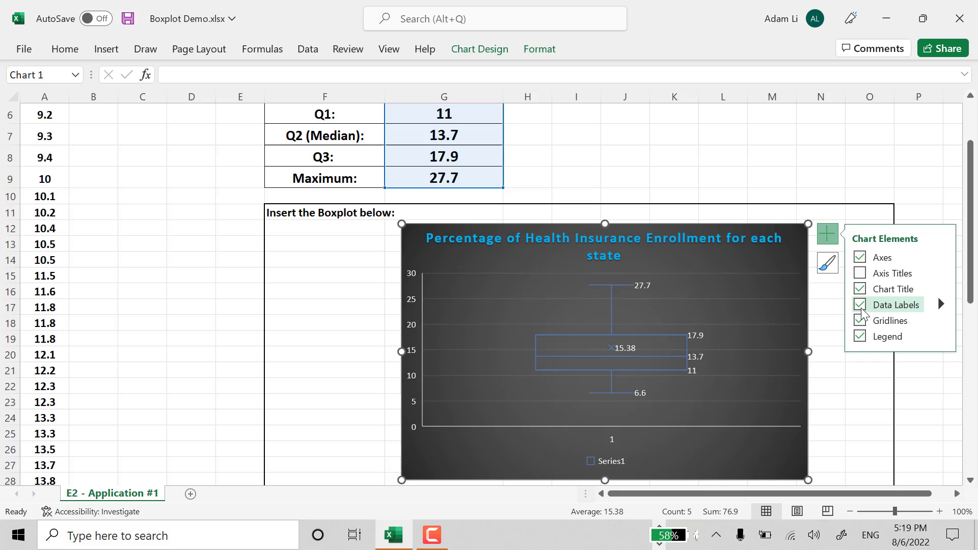
pyautogui.click(694, 357)
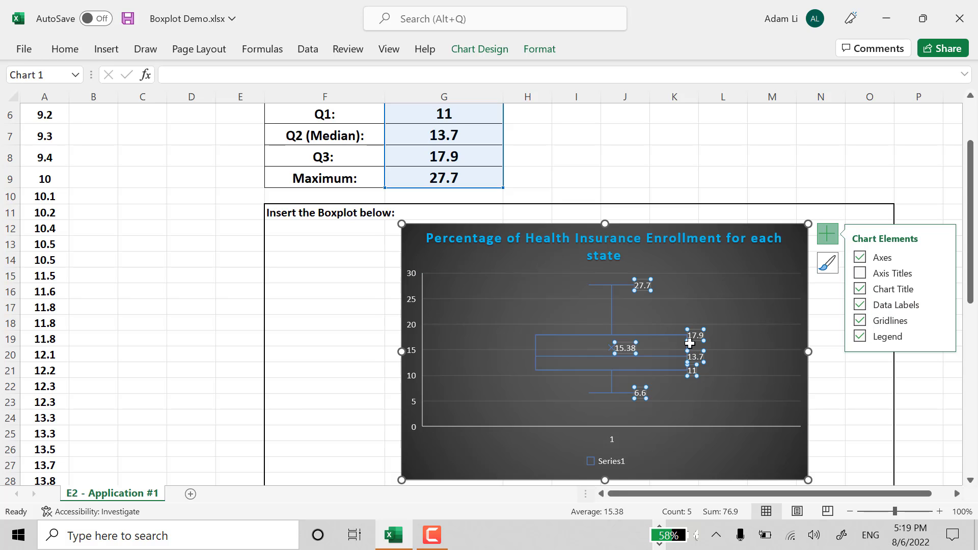
pyautogui.click(58, 50)
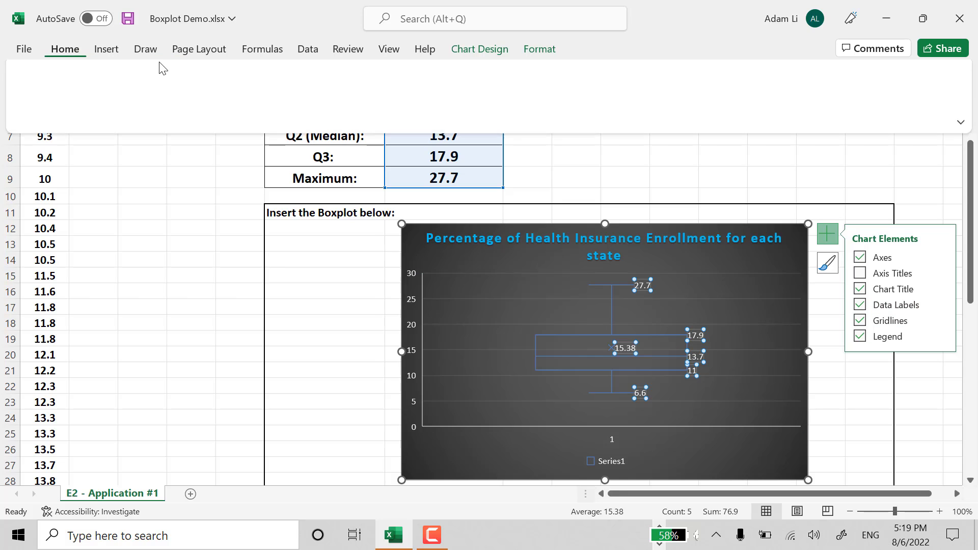
pyautogui.click(247, 110)
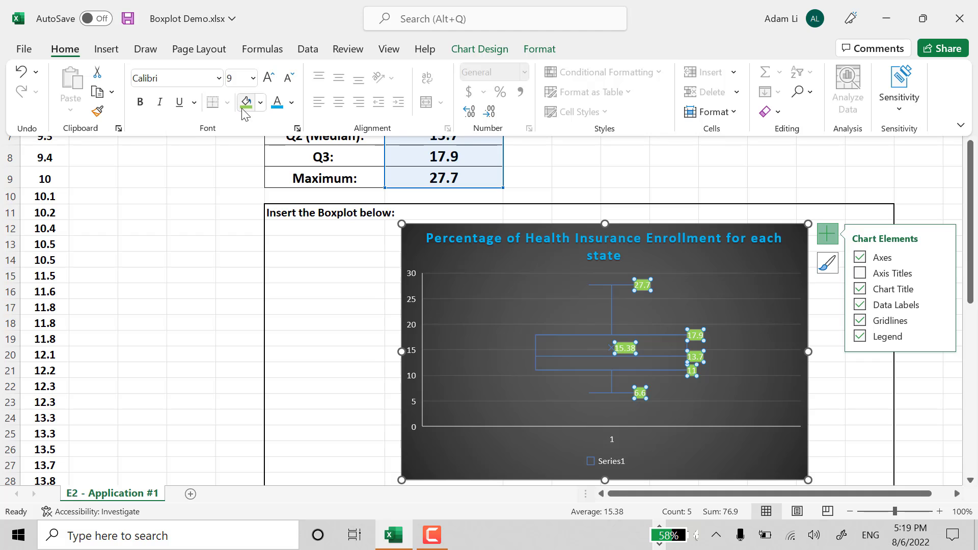
# Make the data label text dark blue and deselect the chart to view it
pyautogui.click(277, 105)
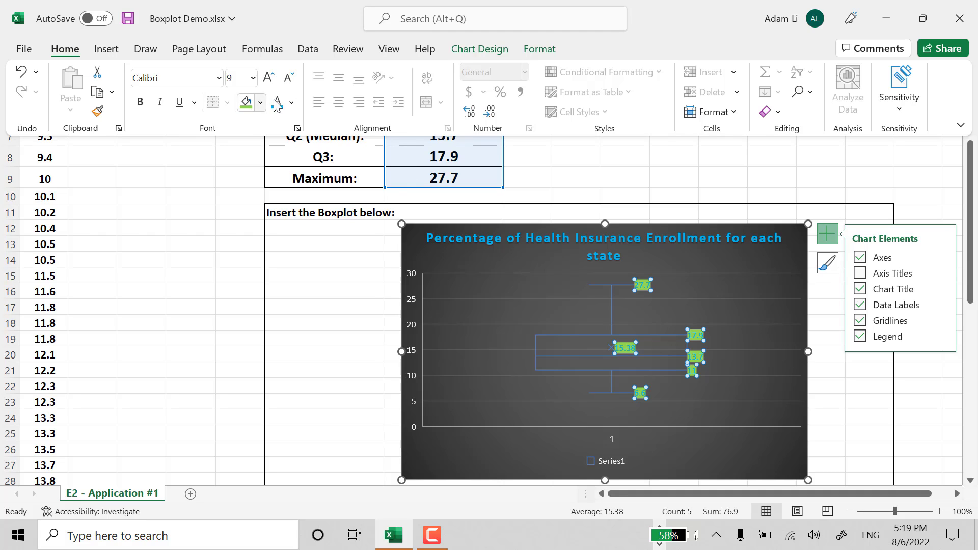
pyautogui.click(292, 102)
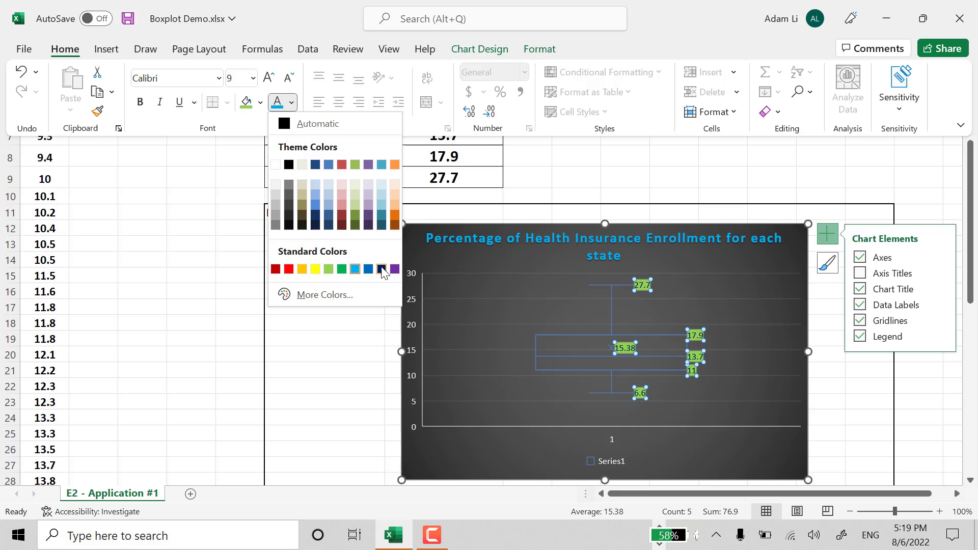
pyautogui.click(382, 269)
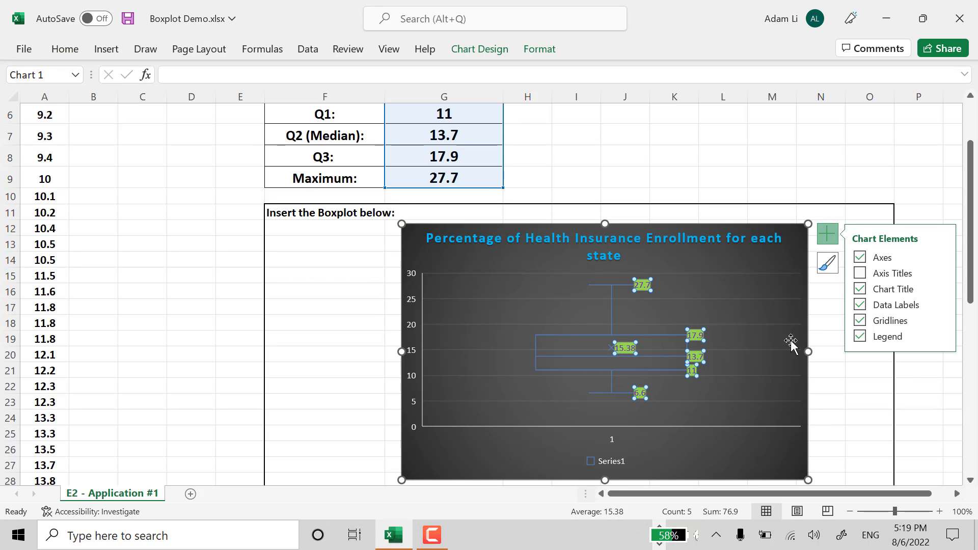
pyautogui.click(826, 385)
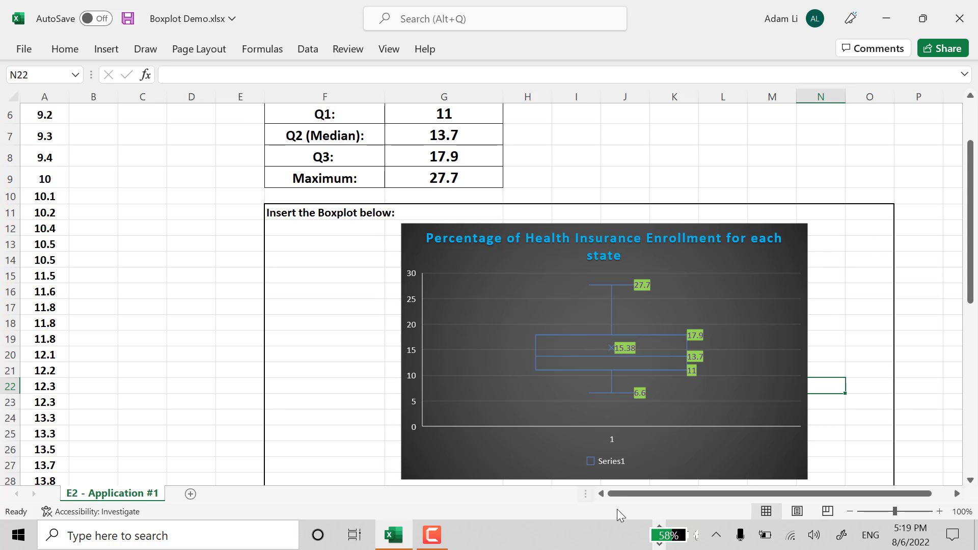
pyautogui.click(443, 539)
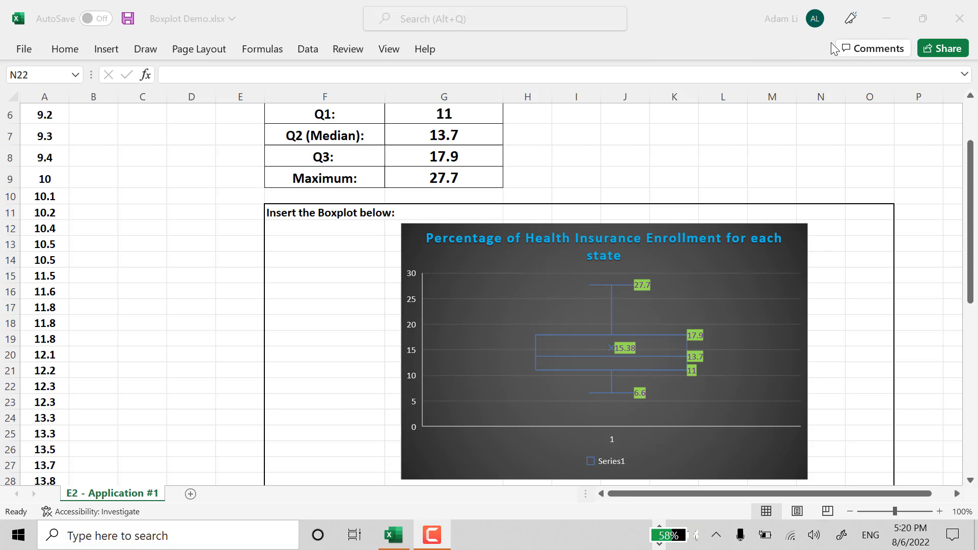